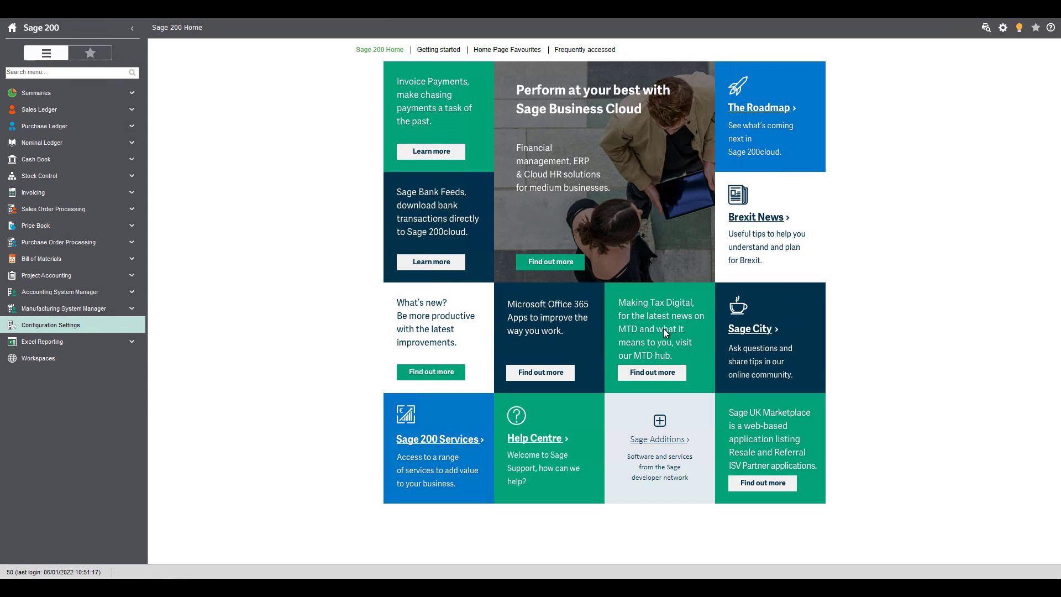
Open the settings gear menu at the top right of Sage 200.
left_click(1003, 28)
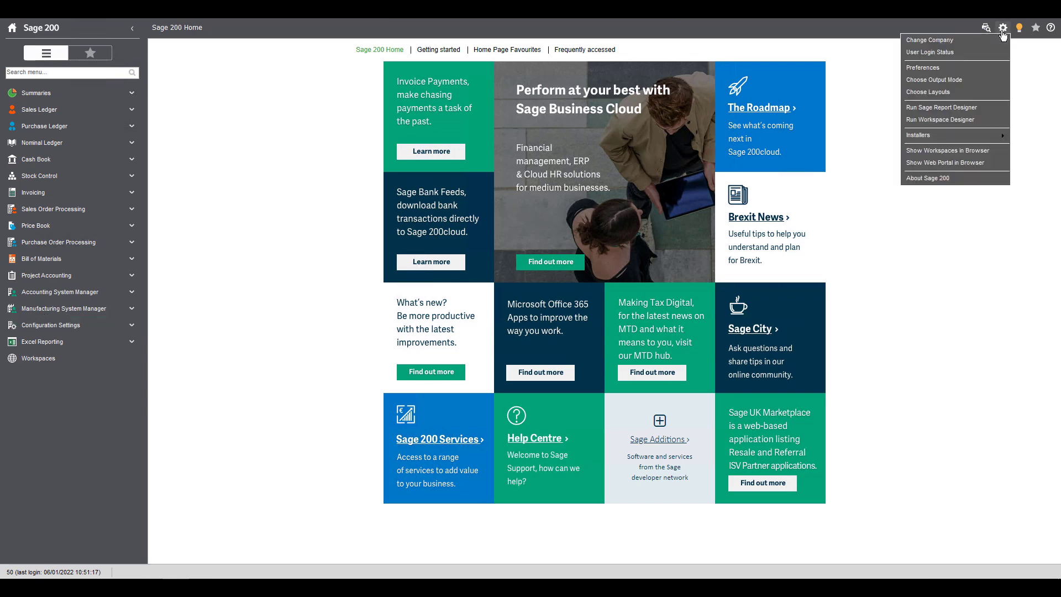
Choose Show Web Portal in Browser to load the Demodata portal home page.
left_click(971, 163)
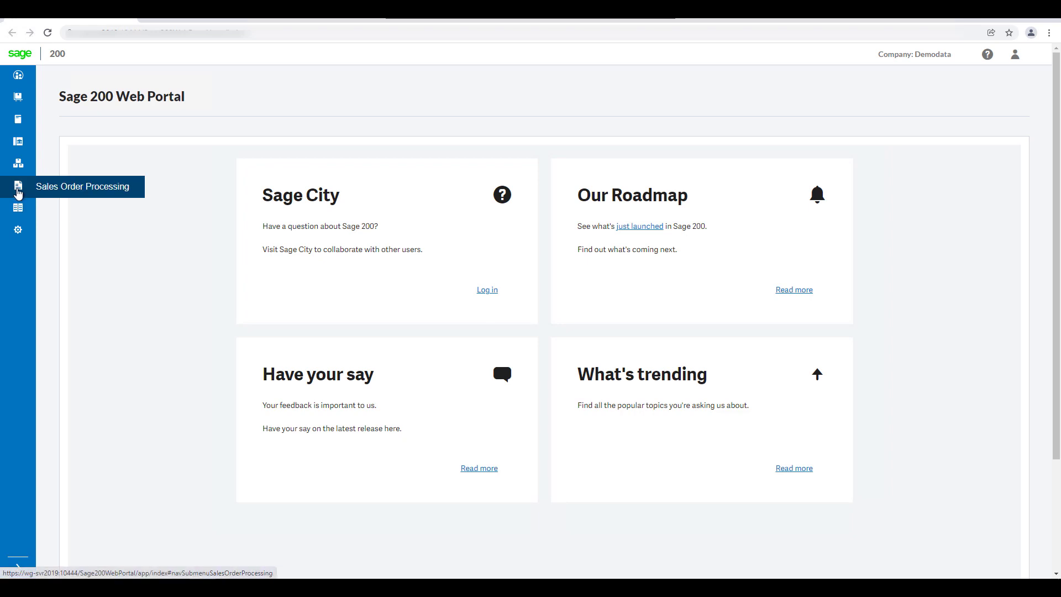
Start a new quotation from Sales Order Processing > Quotations.
left_click(19, 186)
left_click(133, 145)
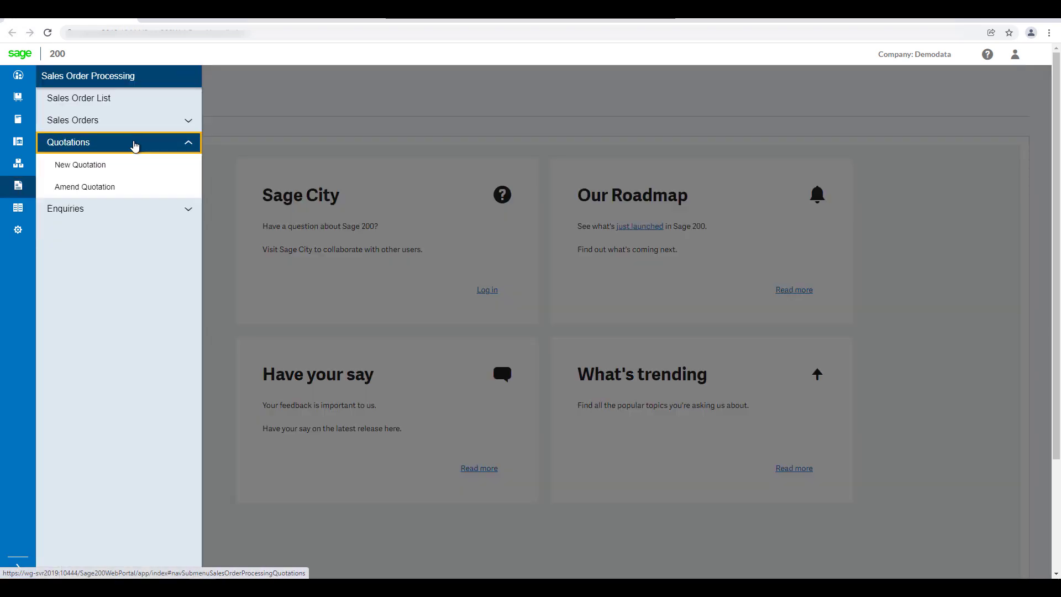
left_click(141, 166)
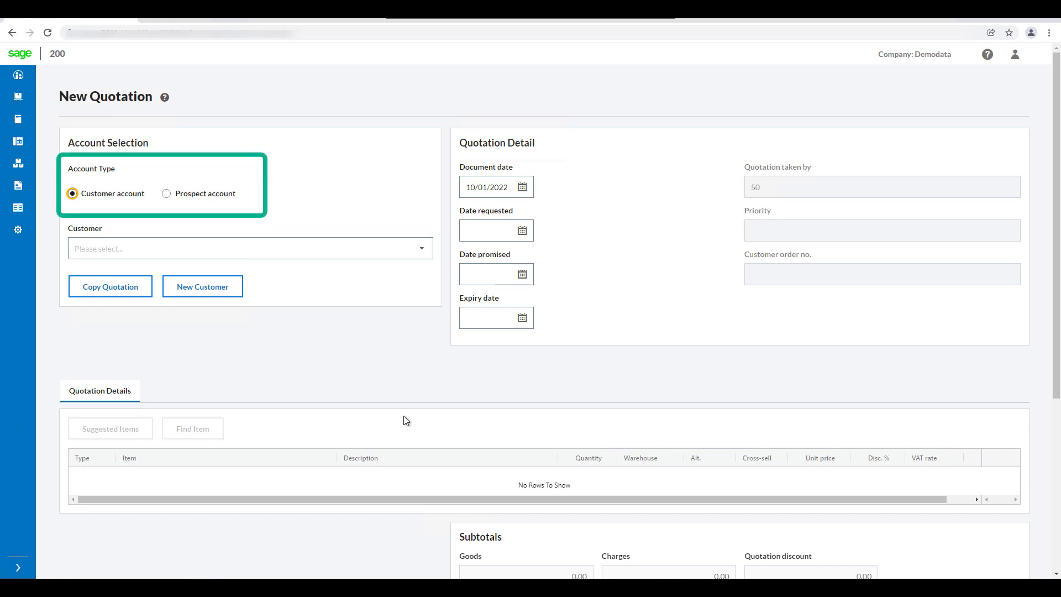
Try Kingstanding Kitchens as customer with an AB Built-In Cookers single-oven line.
left_click(421, 251)
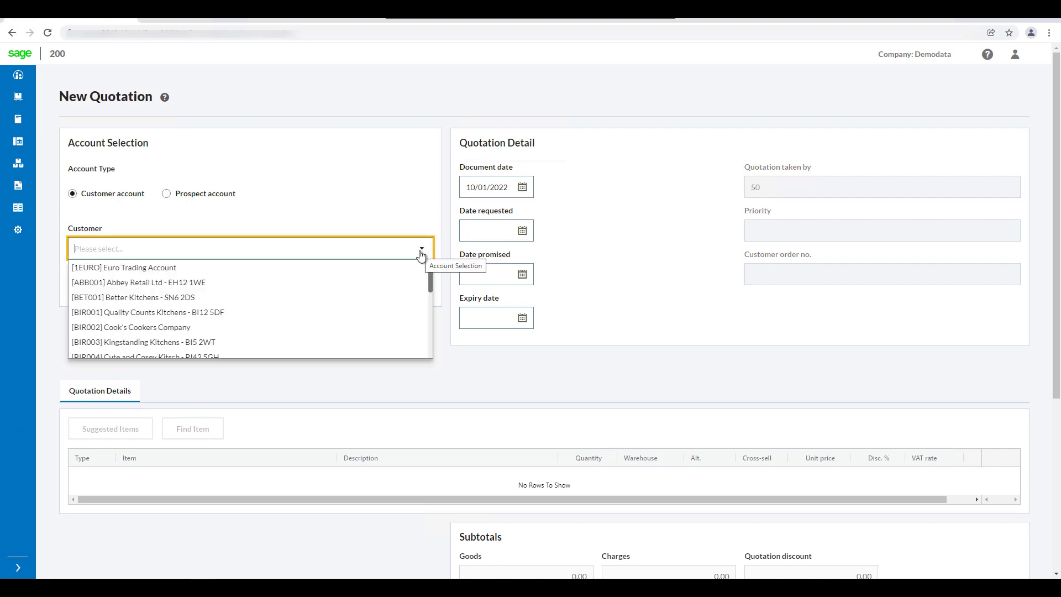
left_click(369, 342)
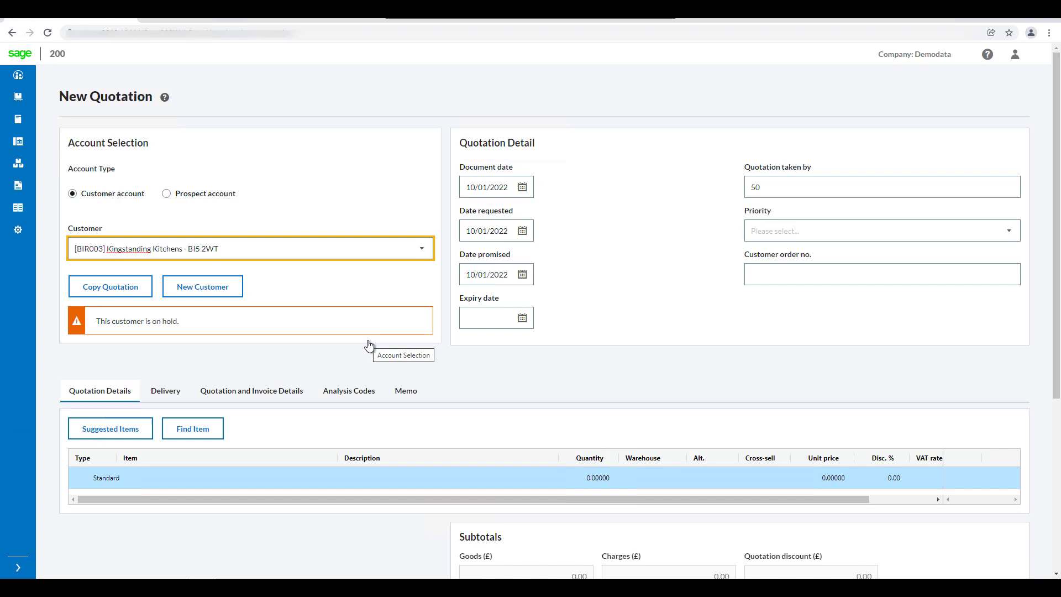
left_click(265, 479)
left_click(327, 477)
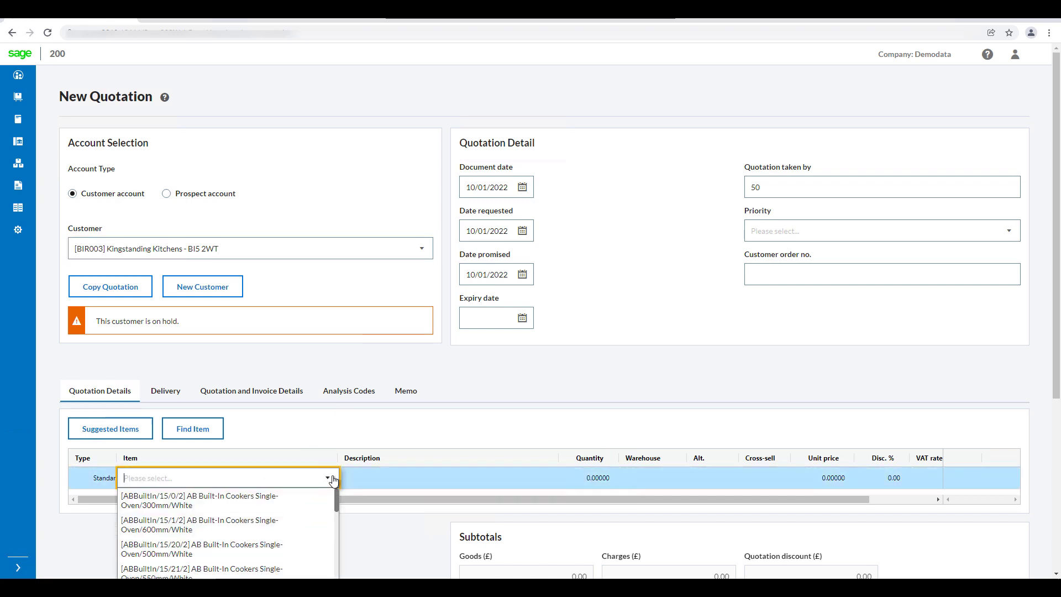
left_click(290, 499)
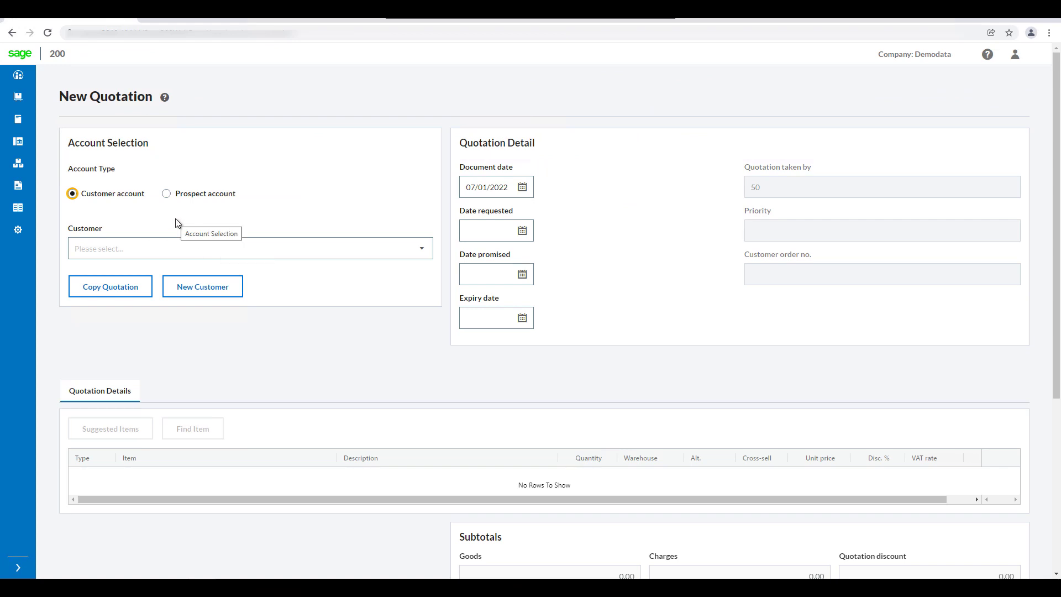
Set the quotation customer to Abbey Retail Ltd and acknowledge its alert.
left_click(422, 248)
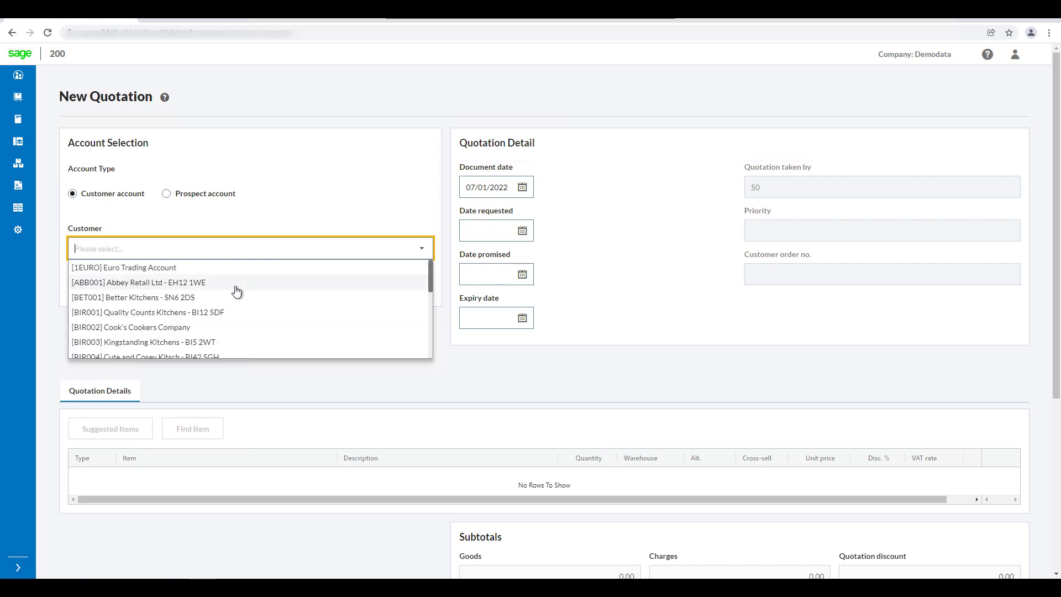
left_click(235, 286)
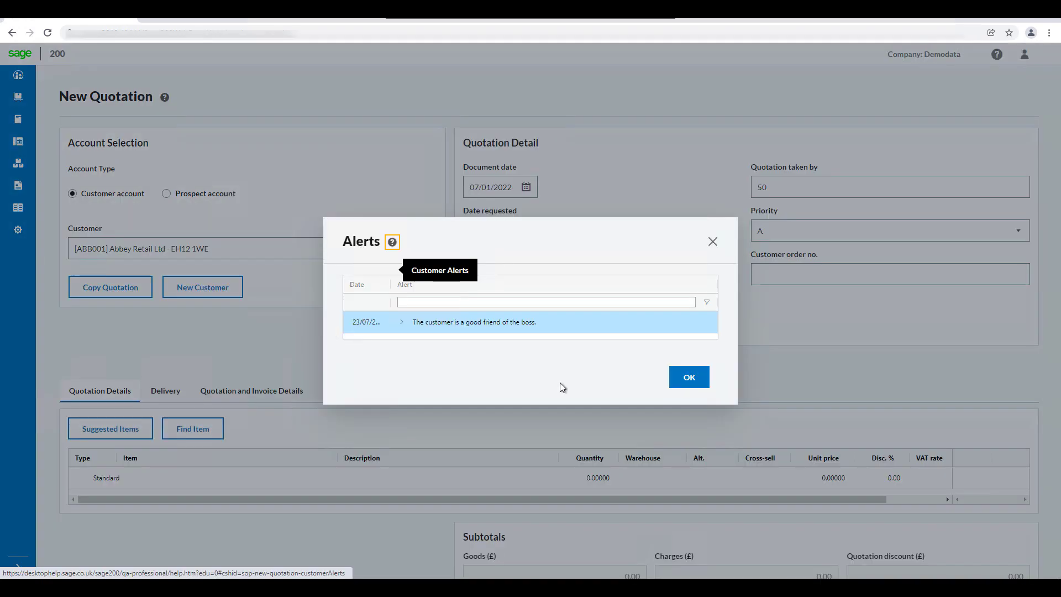
left_click(690, 378)
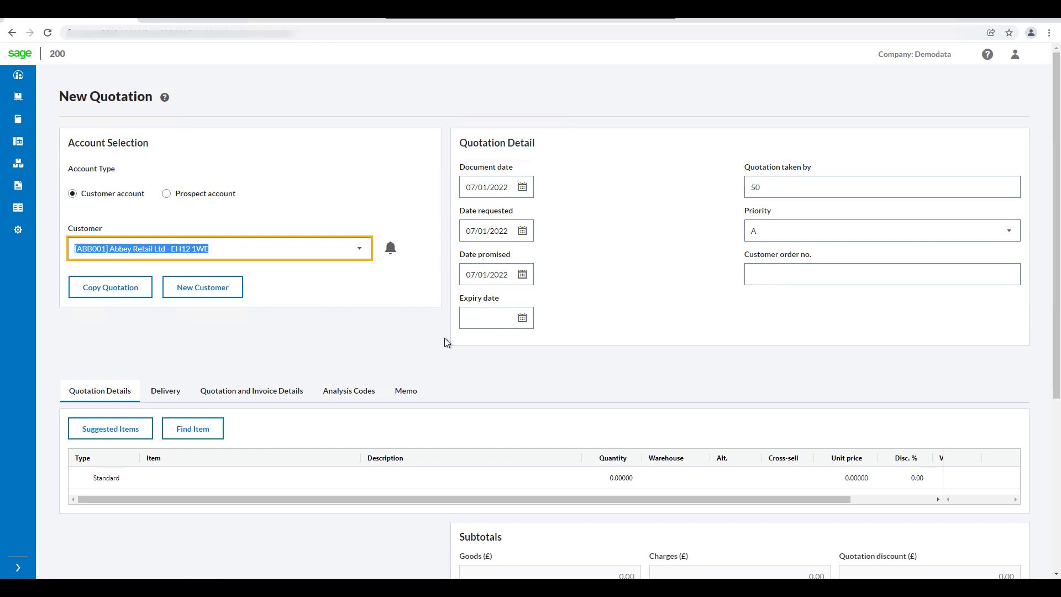
Add the suggested AB Built-In Cookers Single-Oven/300mm/White at 299.98 to the quotation.
scroll(446, 342, "down", 3)
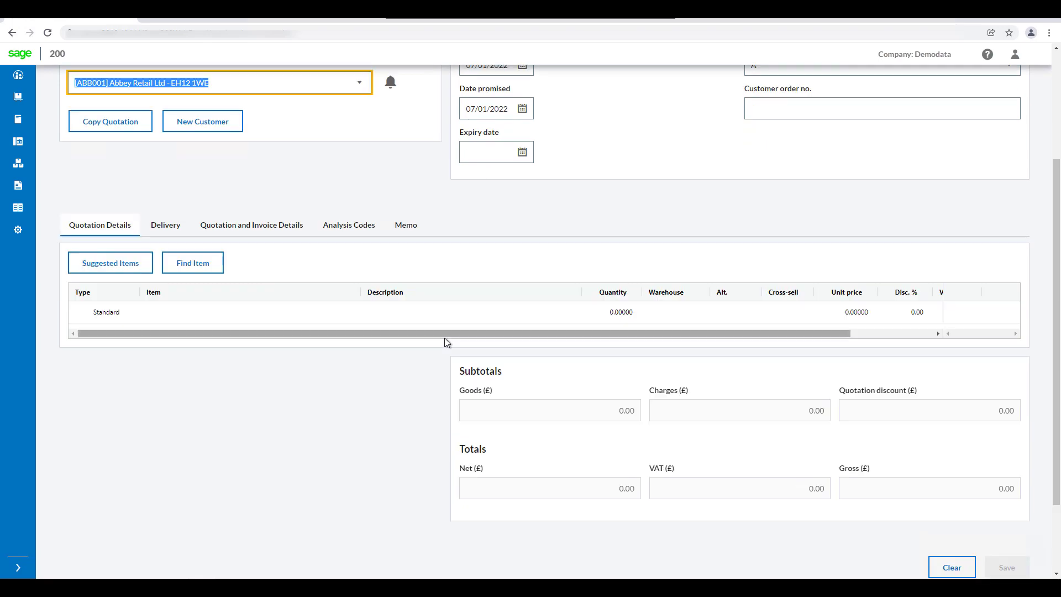
left_click(127, 270)
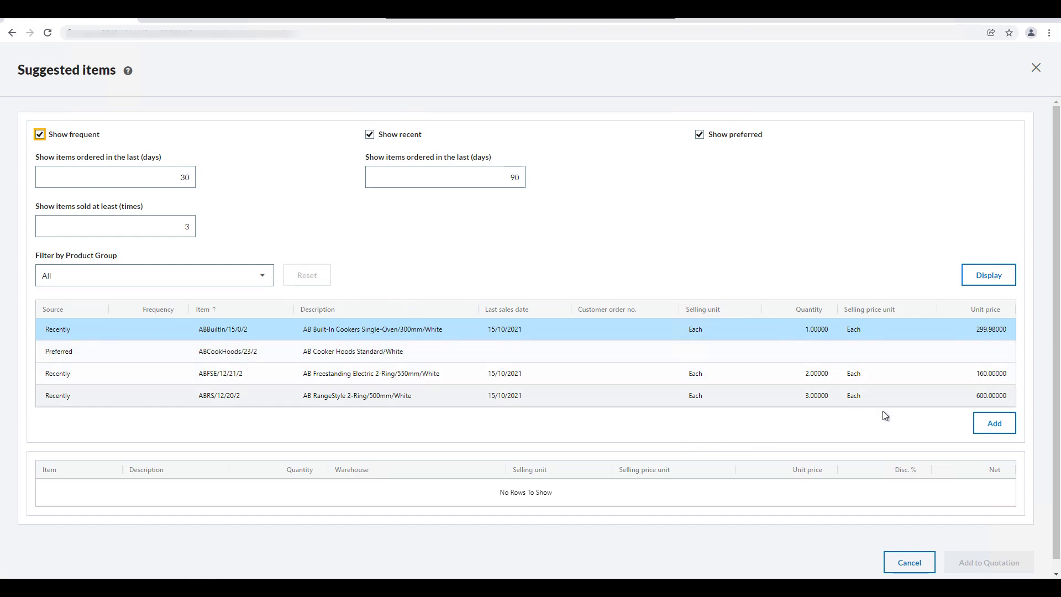
left_click(992, 426)
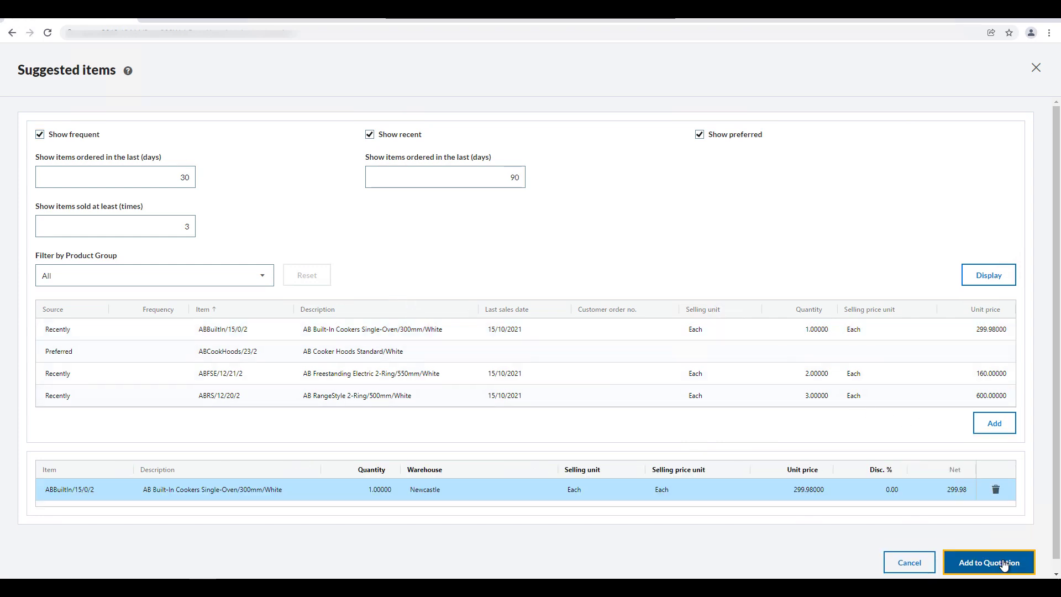
left_click(989, 562)
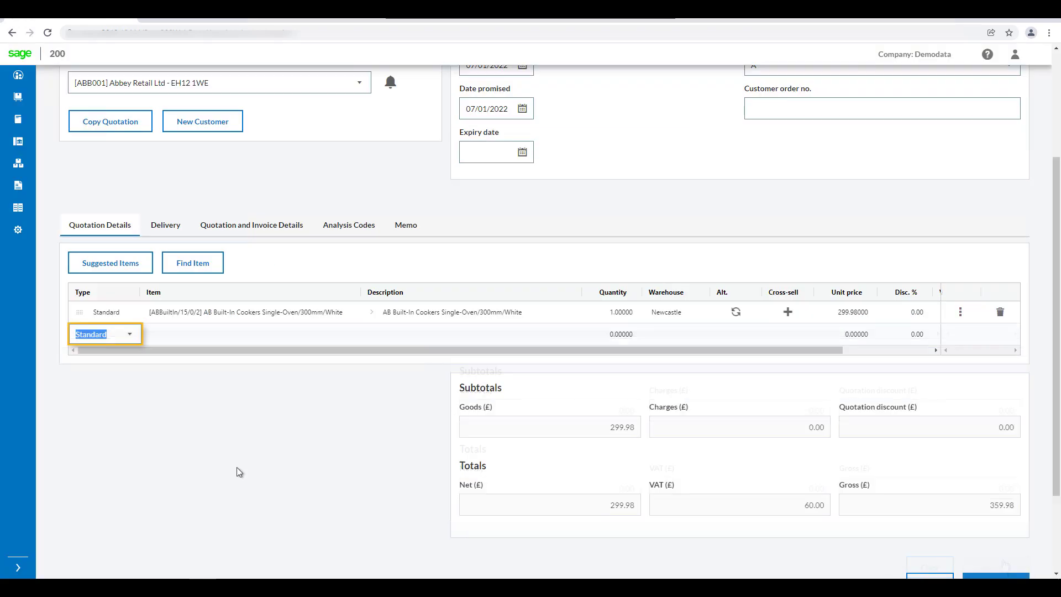
Add a Carriage charge line with a 25.00 unit price.
left_click(130, 336)
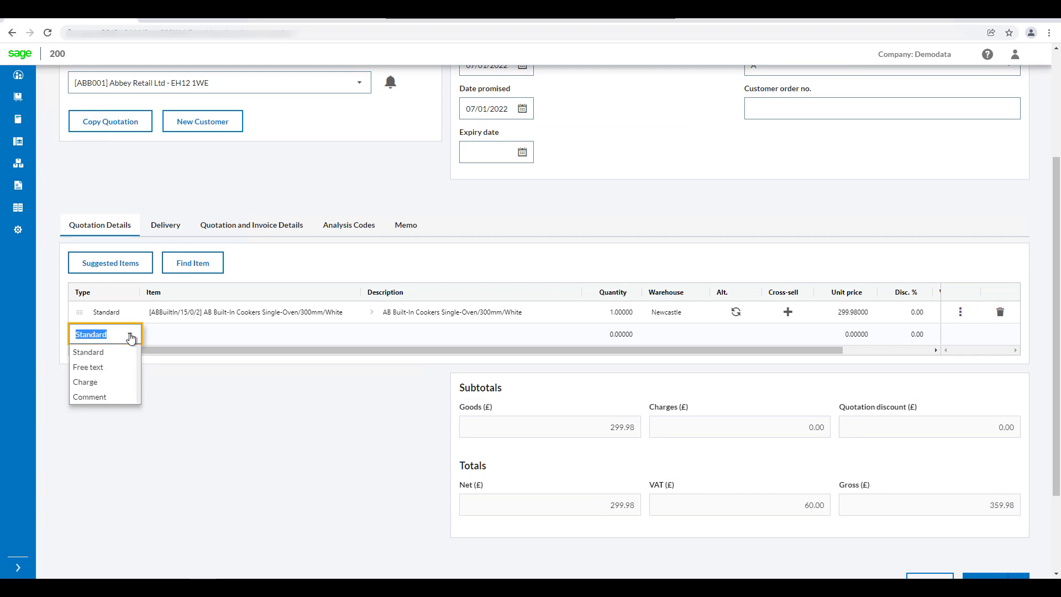
left_click(111, 385)
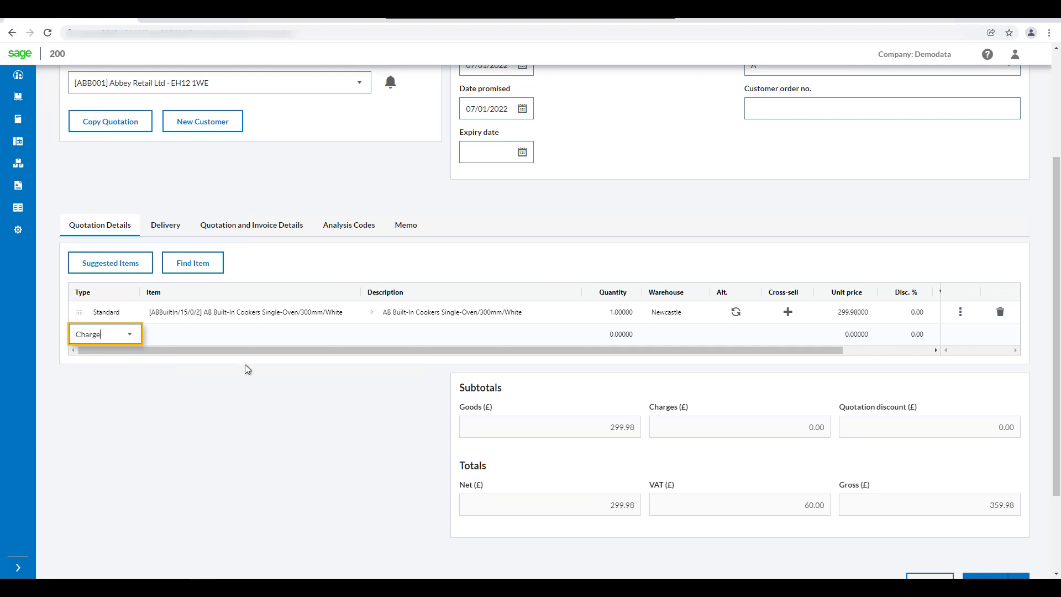
left_click(304, 335)
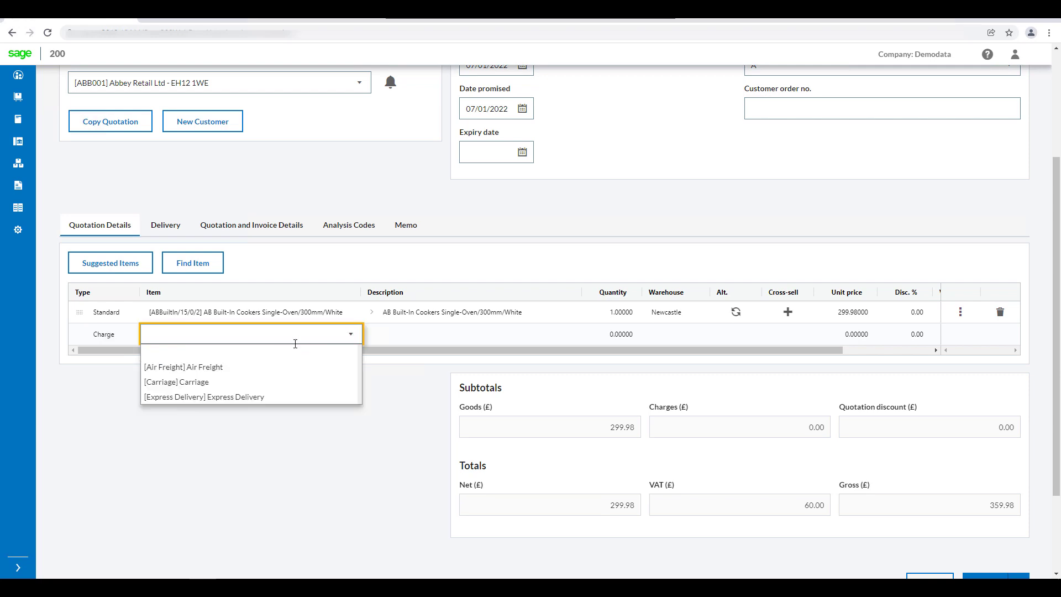
left_click(256, 379)
type("25")
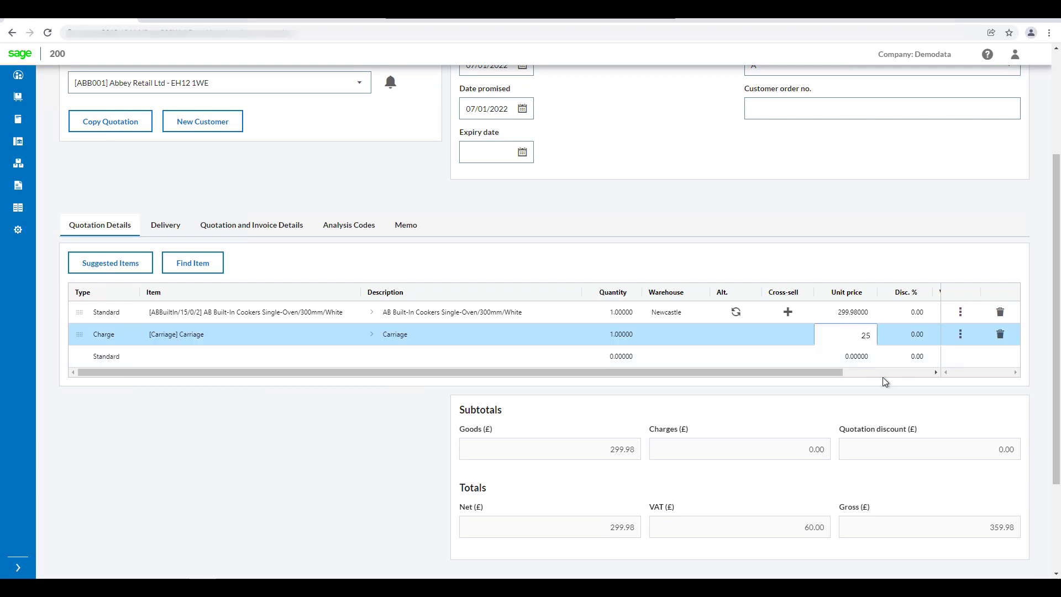
key("Tab")
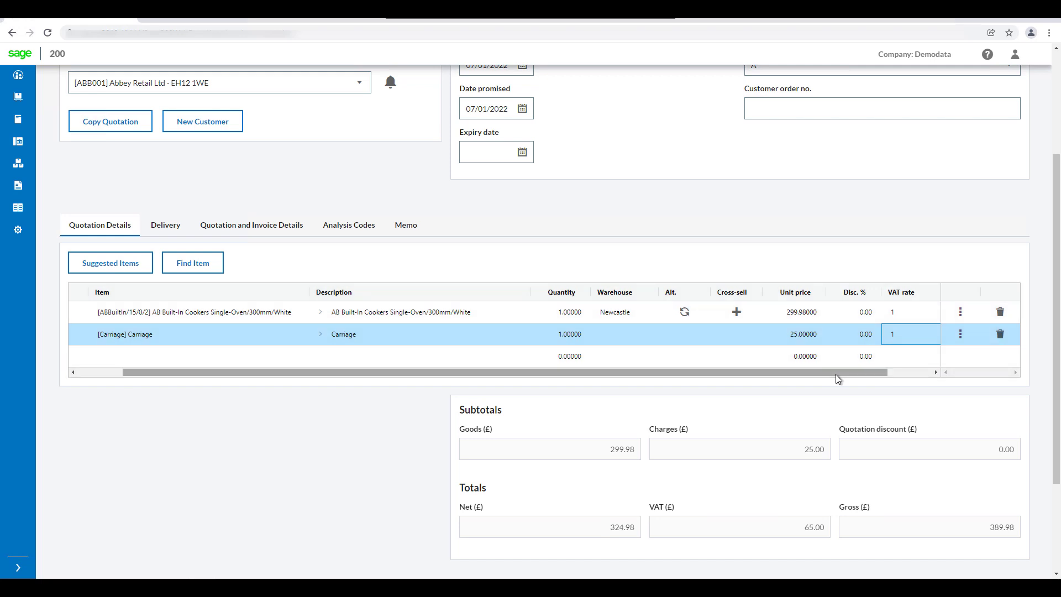
Save the quotation with its gross total of 389.98.
scroll(836, 373, "down", 3)
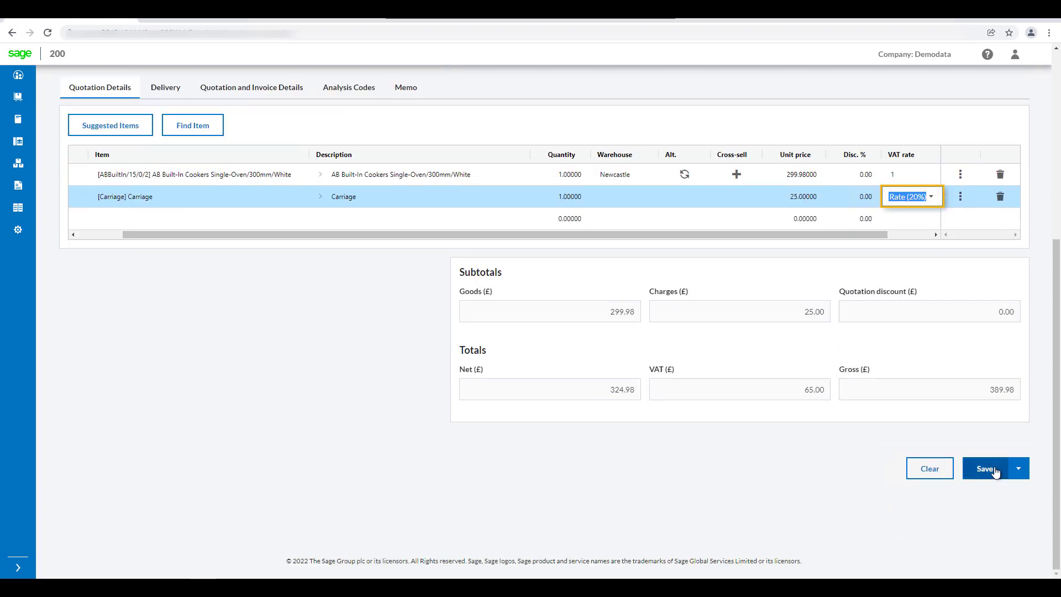
left_click(1026, 474)
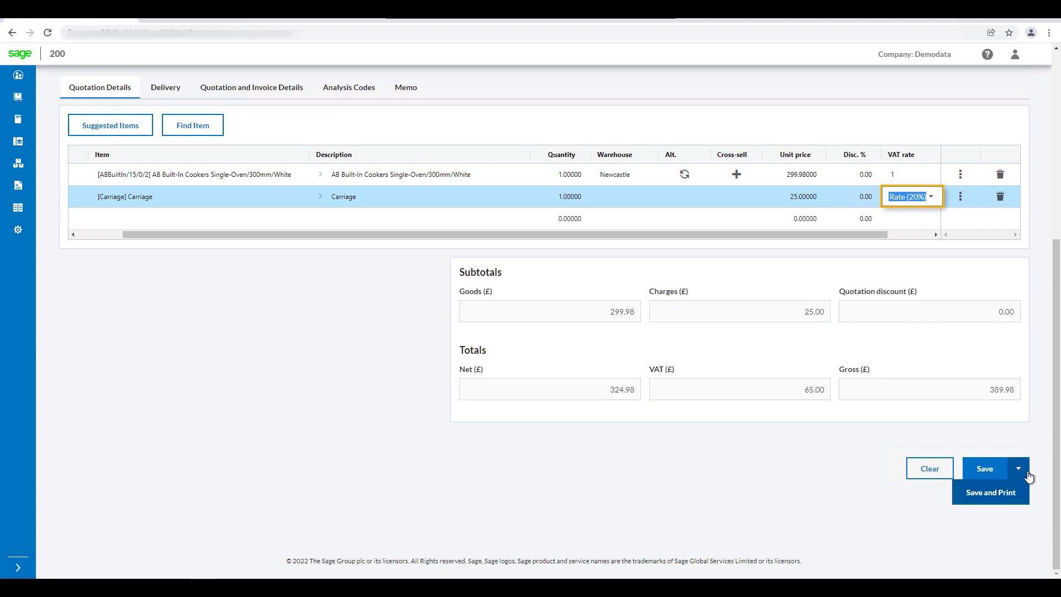
left_click(984, 474)
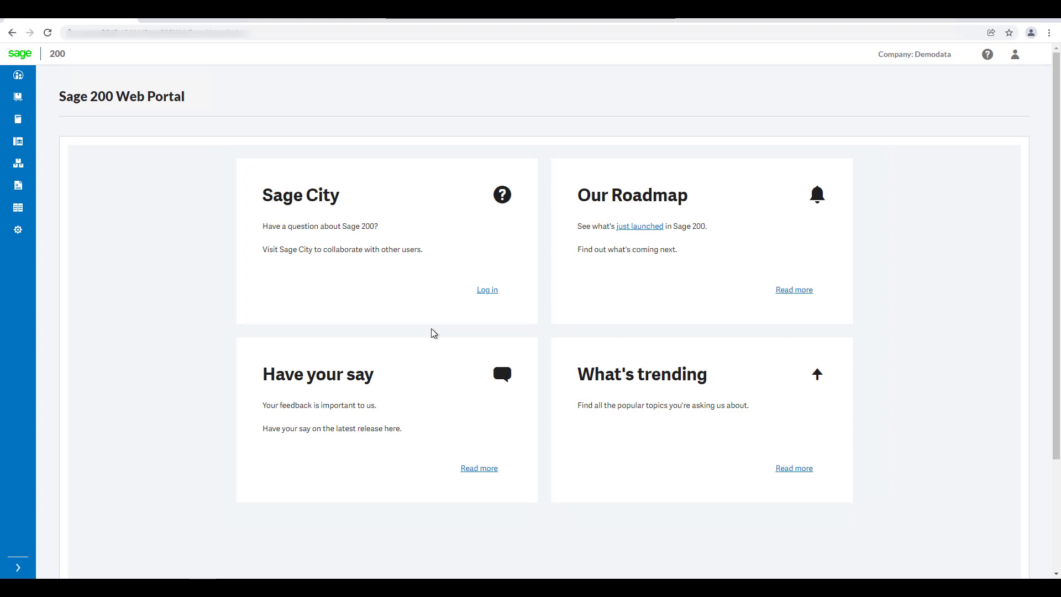
left_click(17, 186)
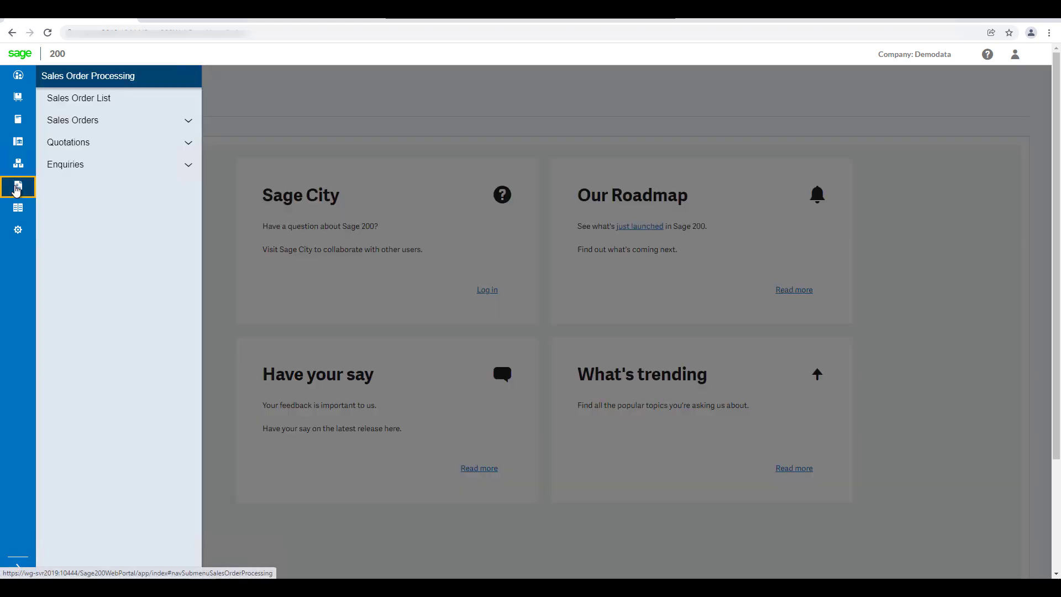
left_click(120, 100)
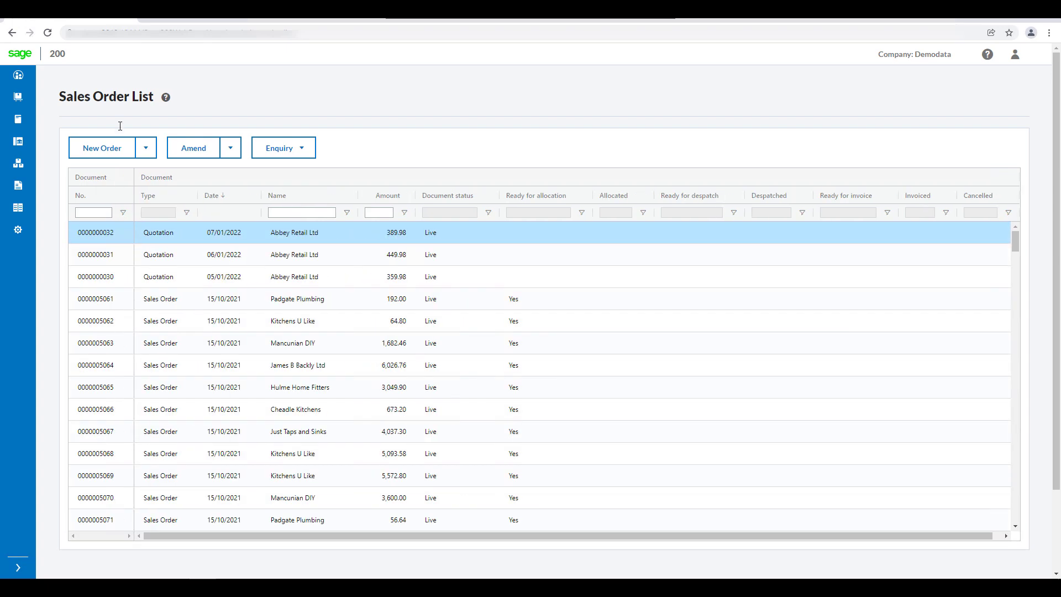
left_click(207, 156)
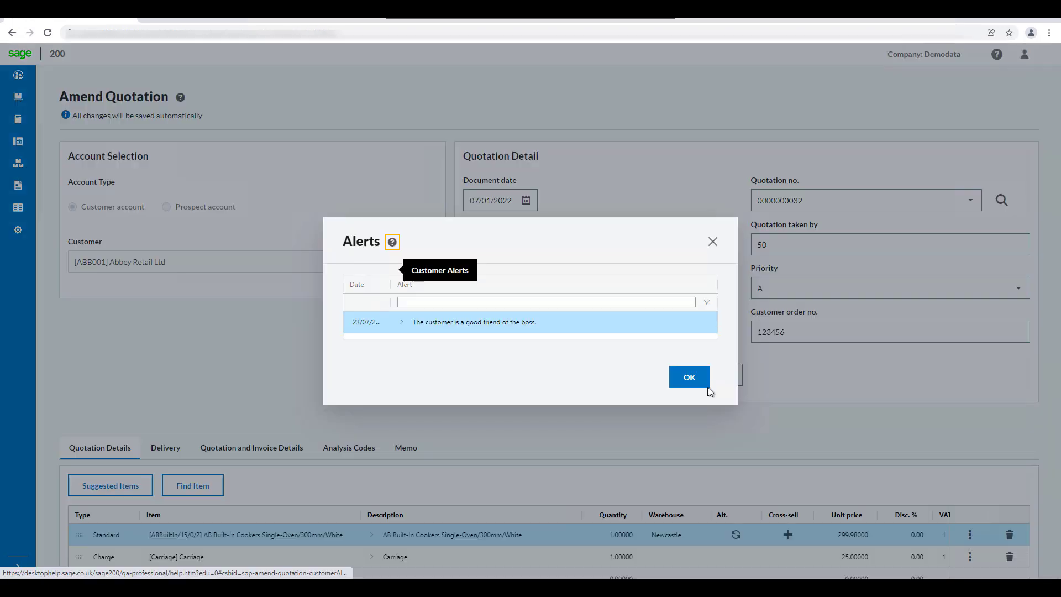
left_click(694, 379)
scroll(402, 360, "down", 2)
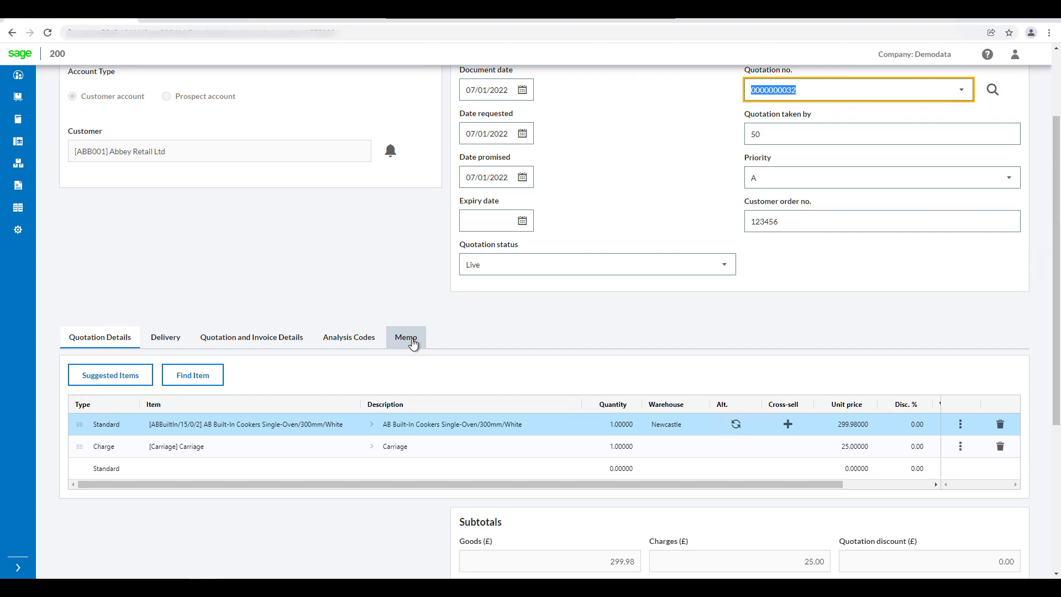
Add a memo reading 'Customer ready to go ahead' to the quotation.
left_click(412, 341)
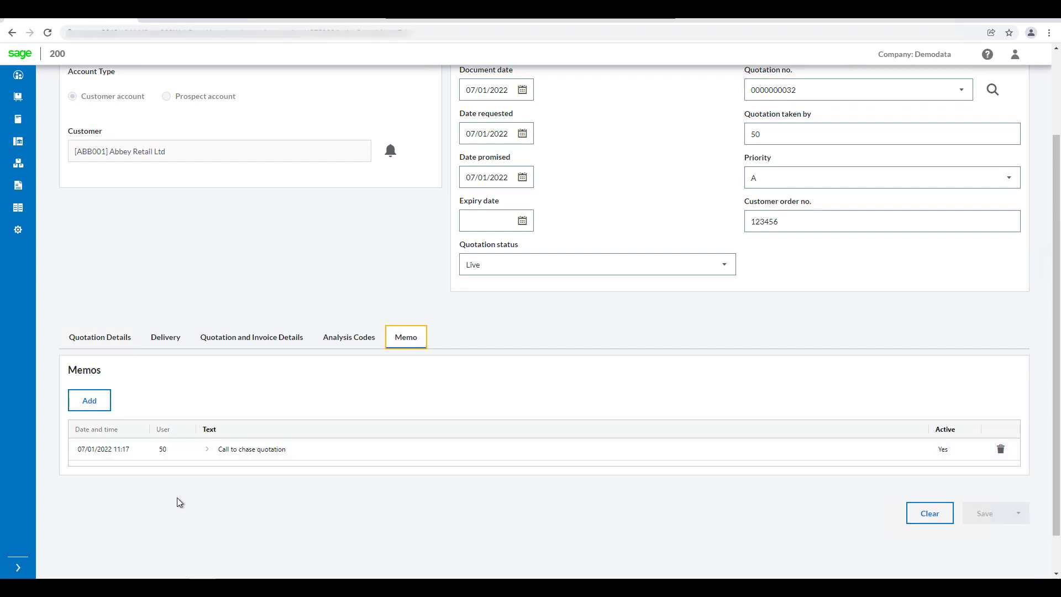
left_click(87, 400)
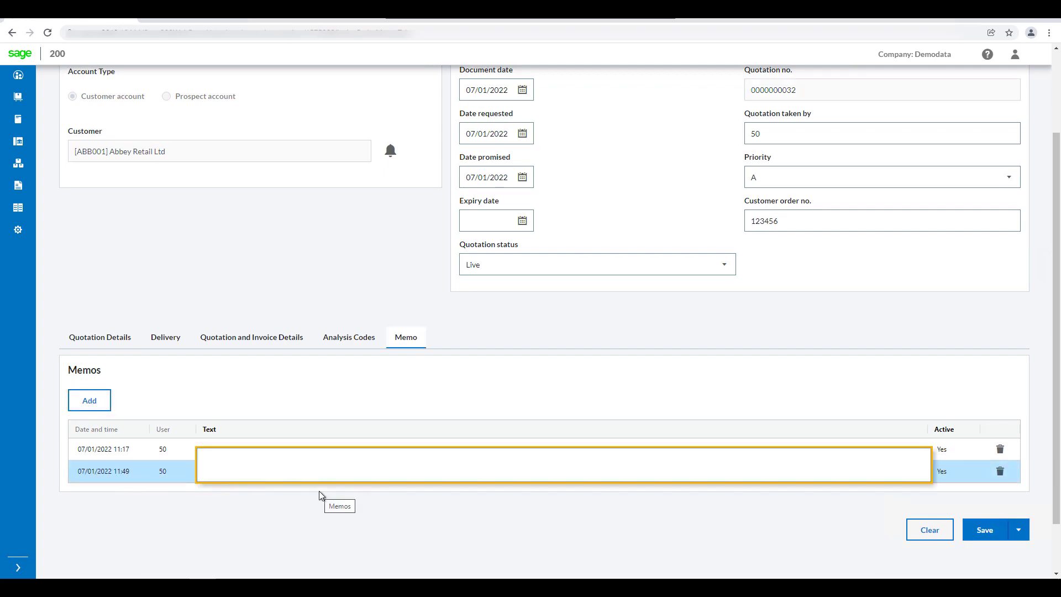
type("C")
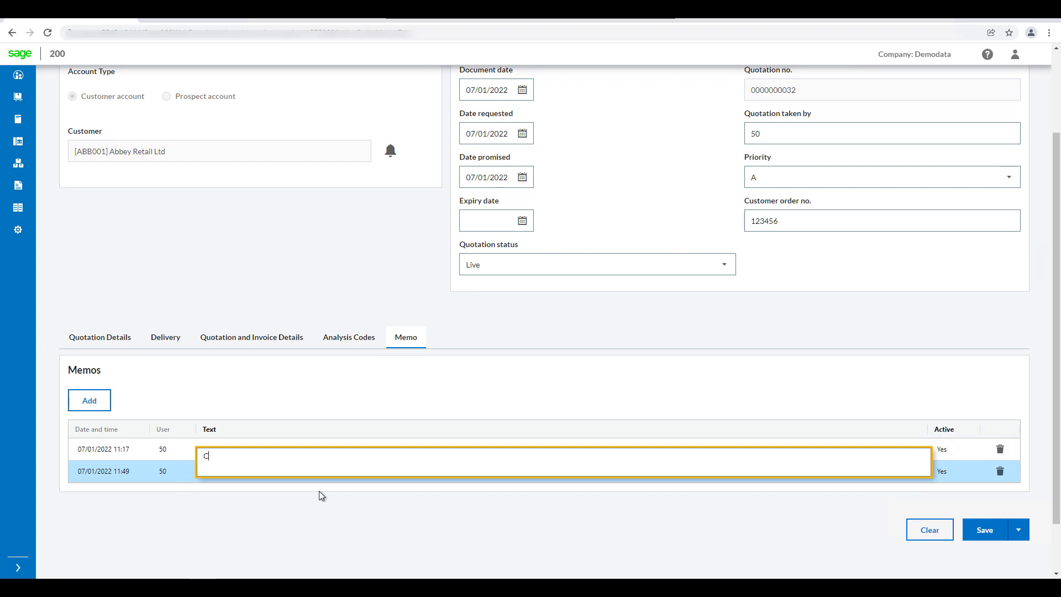
type("ustomer ready to go ahead")
key("Tab")
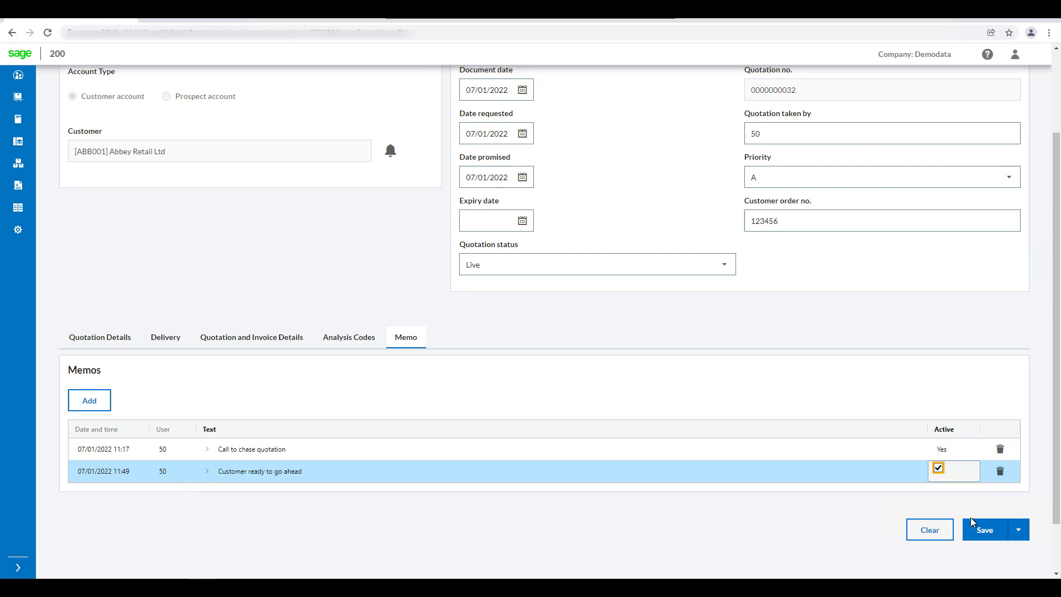
Mark the new memo Active and save the amended quotation.
left_click(988, 531)
left_click(986, 530)
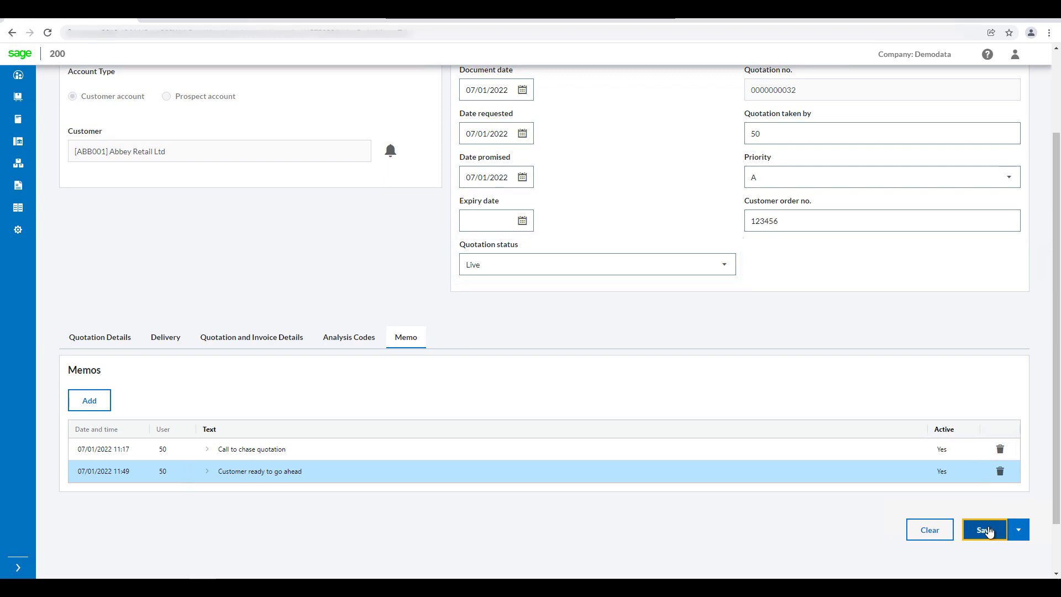
left_click(987, 530)
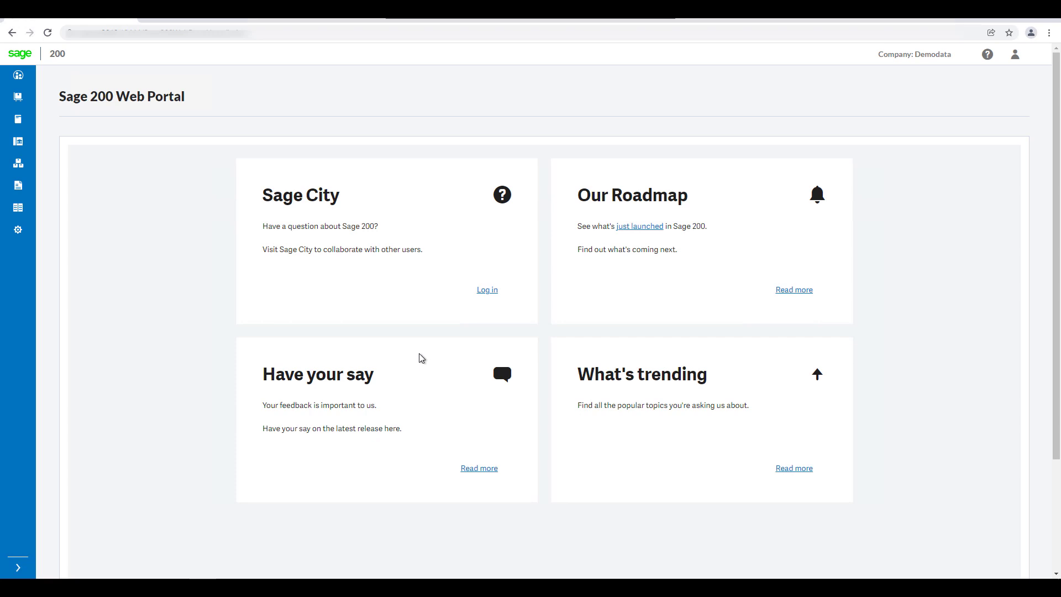
Expand Sales Order Processing > Sales Orders in the sidebar.
left_click(19, 188)
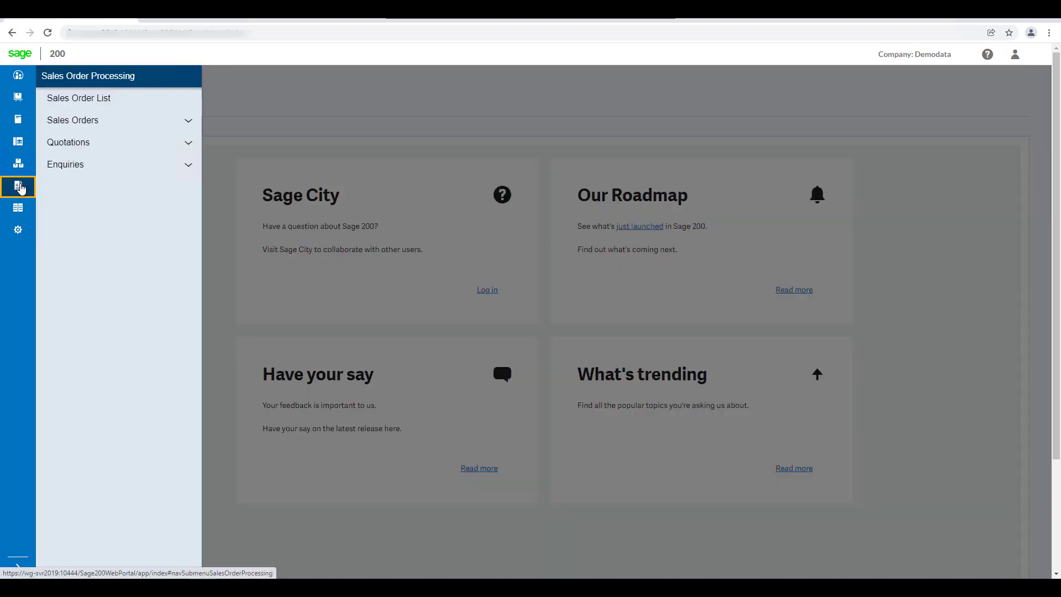
left_click(188, 122)
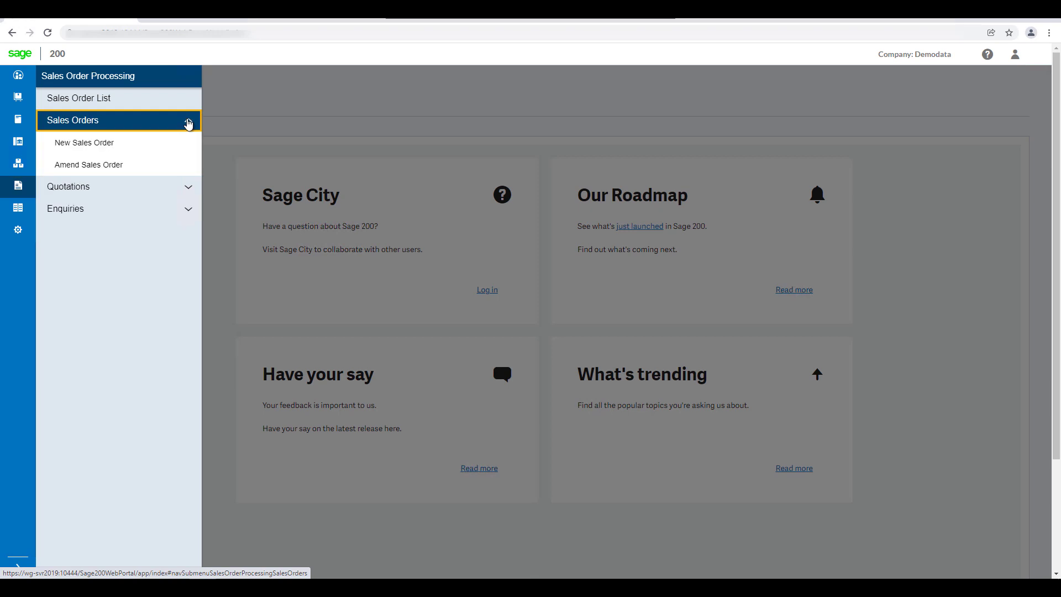
Start a new sales order for Abbey Retail Ltd and acknowledge its alert.
left_click(141, 148)
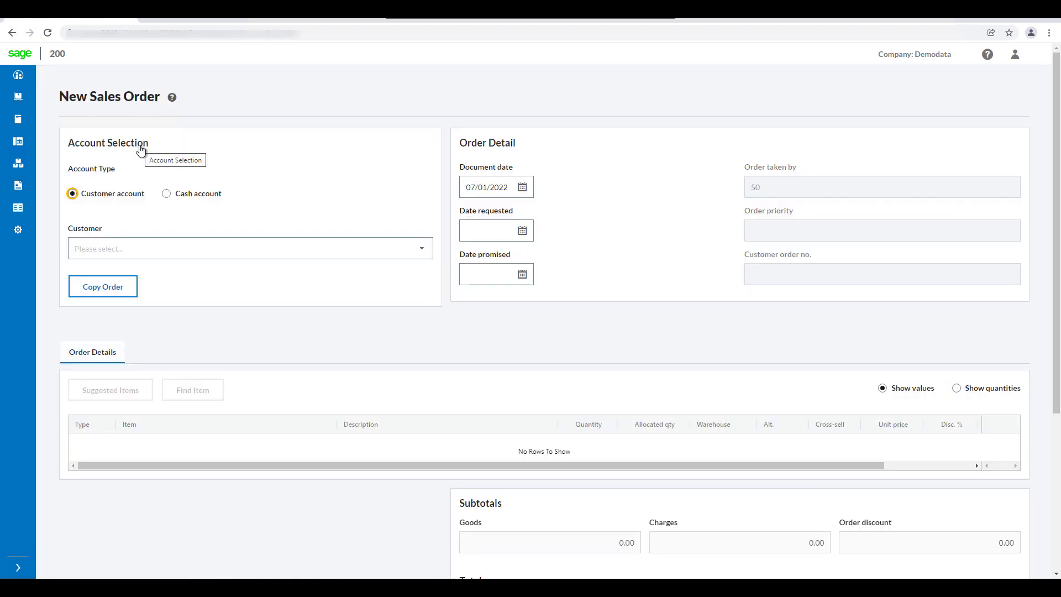
left_click(424, 251)
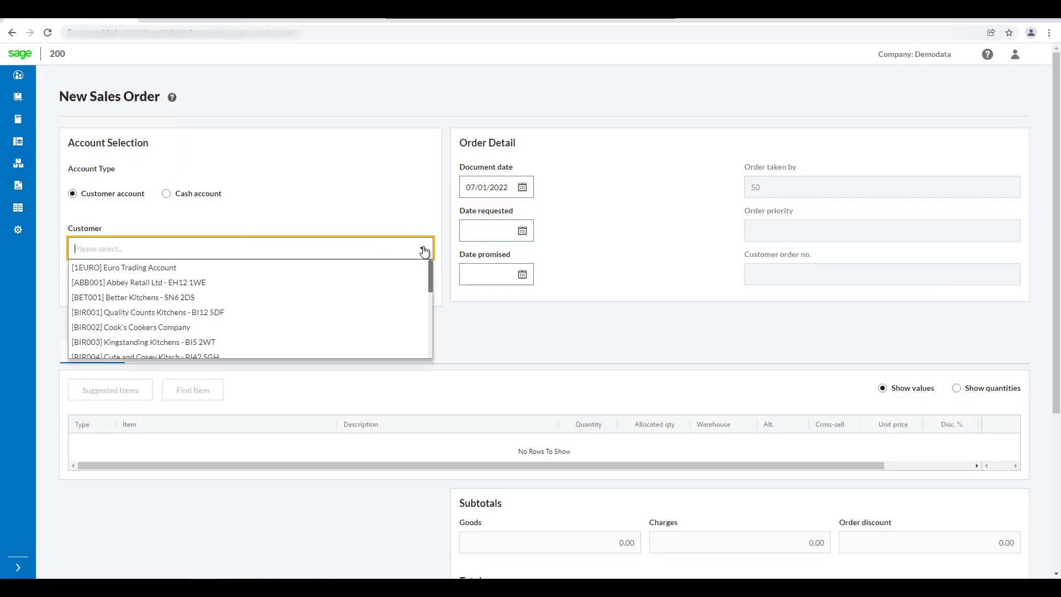
left_click(320, 284)
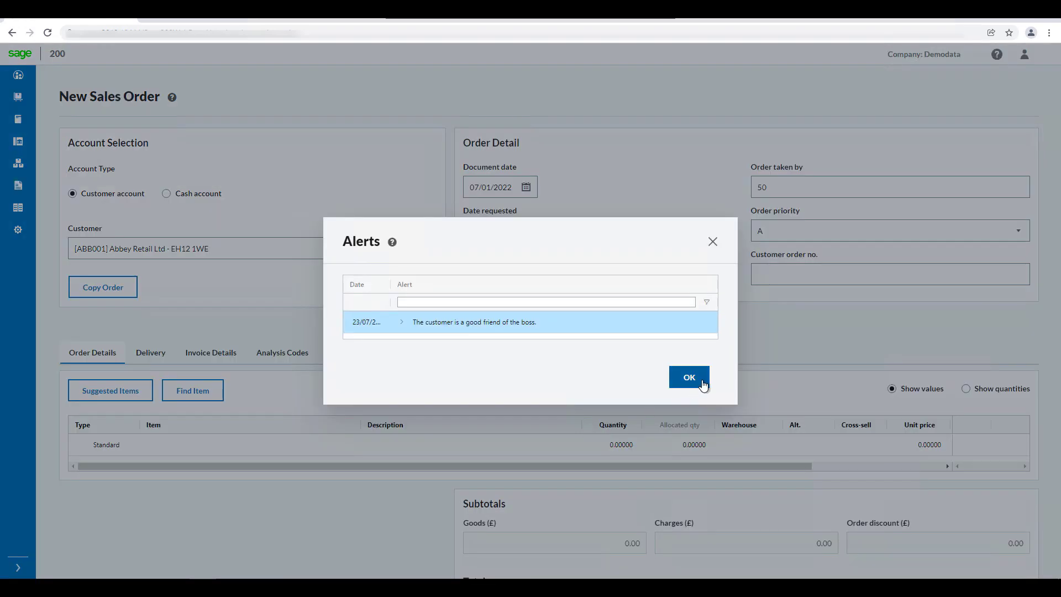
left_click(703, 382)
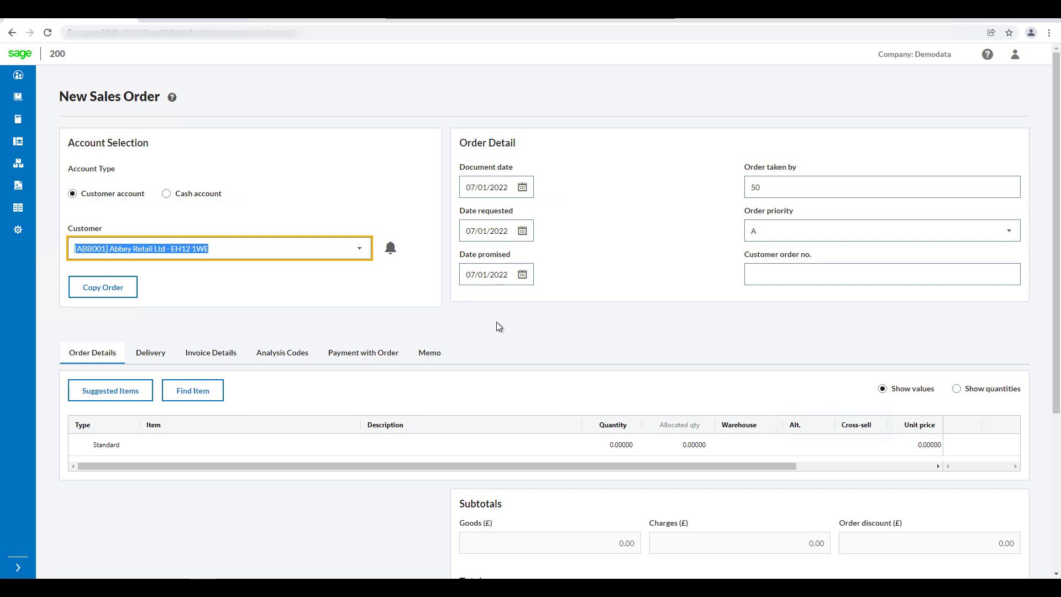
Add the 300mm single-oven cooker, quantity 1, from the Newcastle warehouse.
left_click(190, 445)
left_click(232, 467)
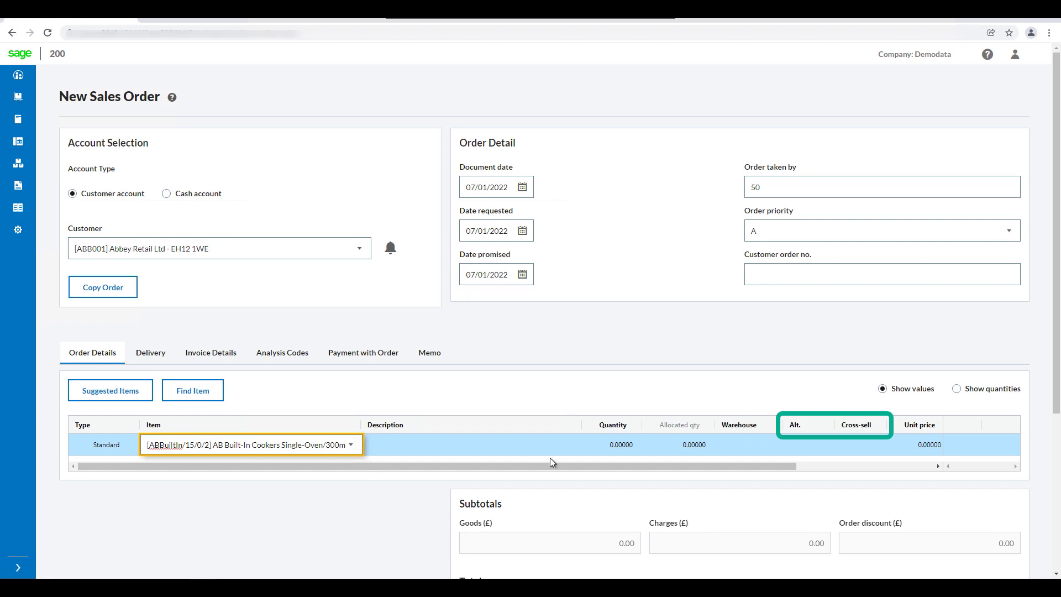
left_click(613, 452)
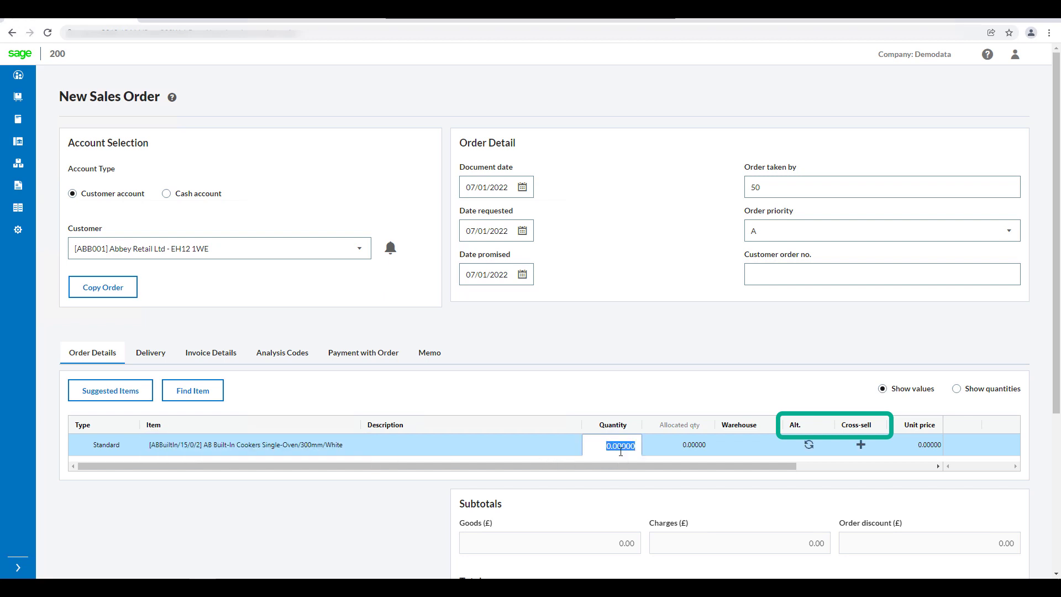
type("1")
key("Tab")
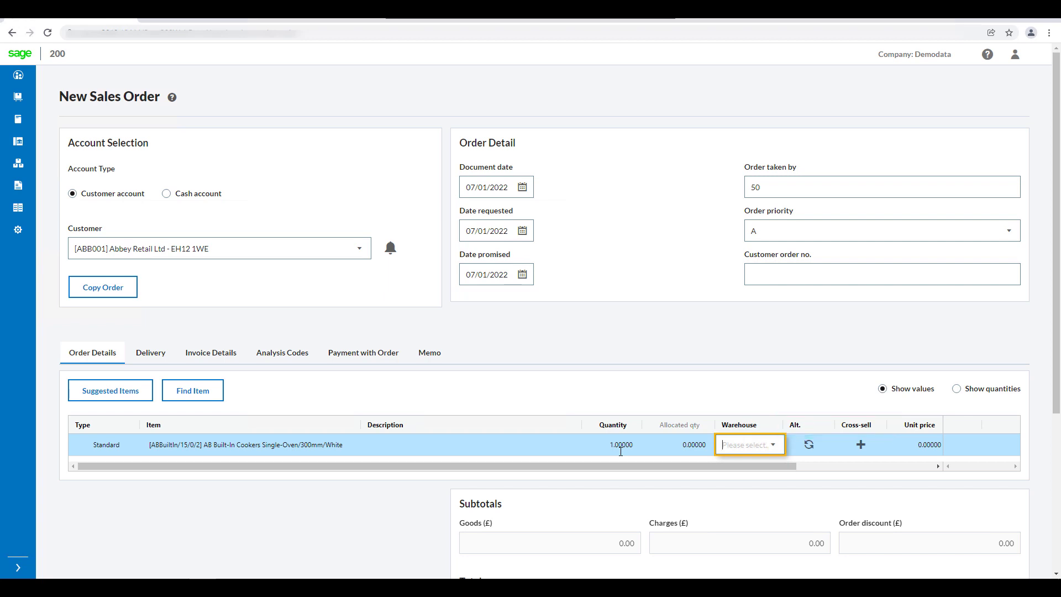
left_click(772, 458)
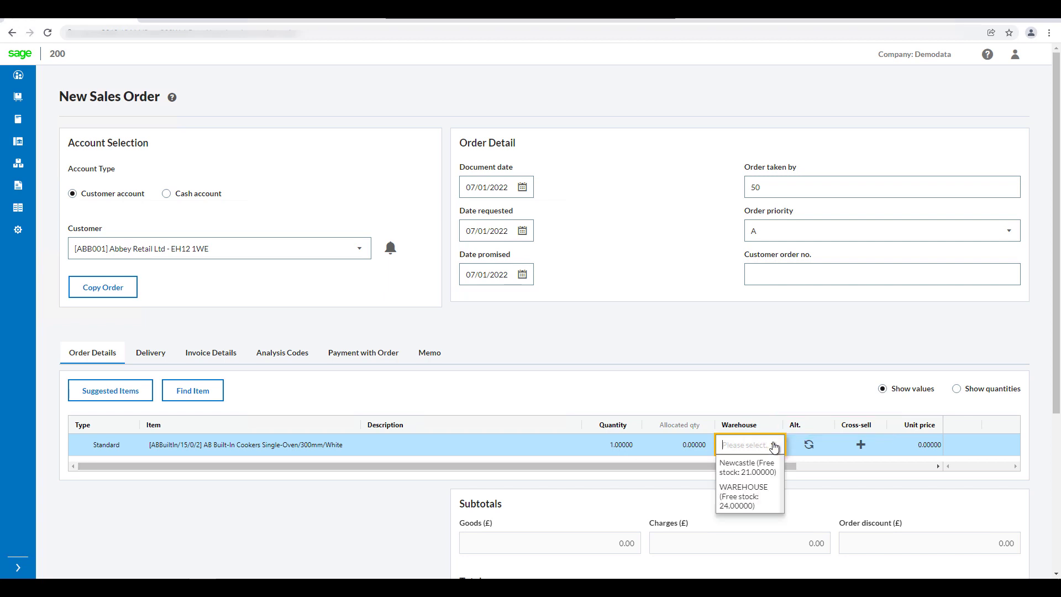
left_click(757, 476)
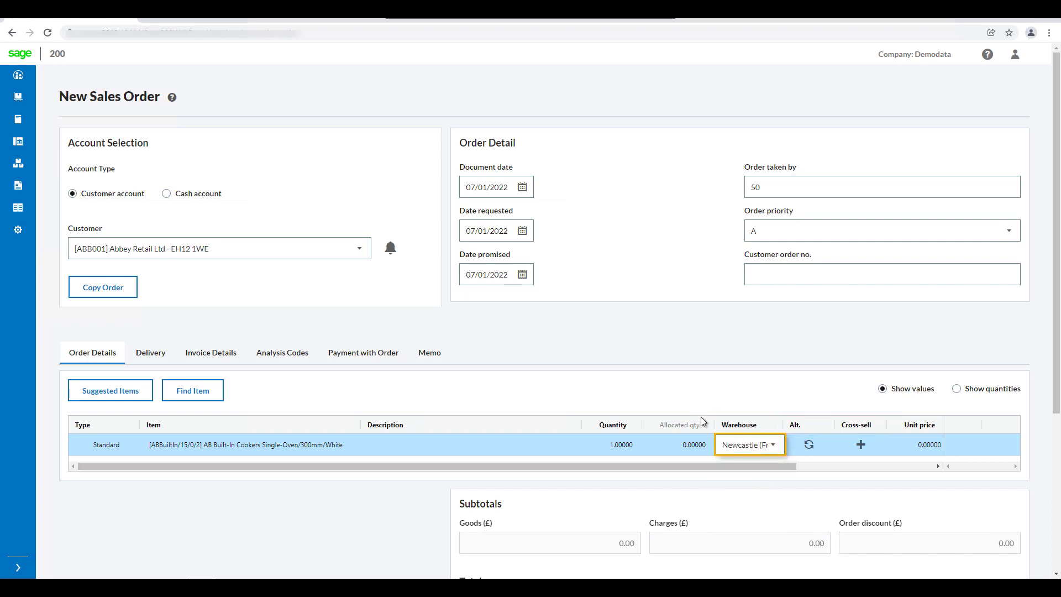
Add the 600mm alternative cooker and both cross-sell cooker hoods to the order.
left_click(810, 448)
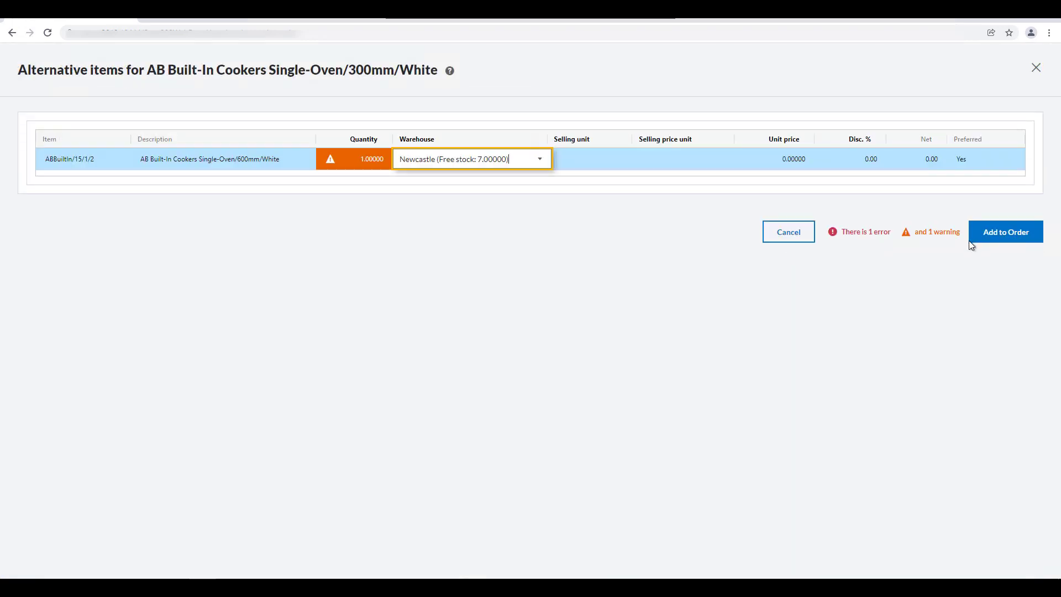
left_click(1016, 232)
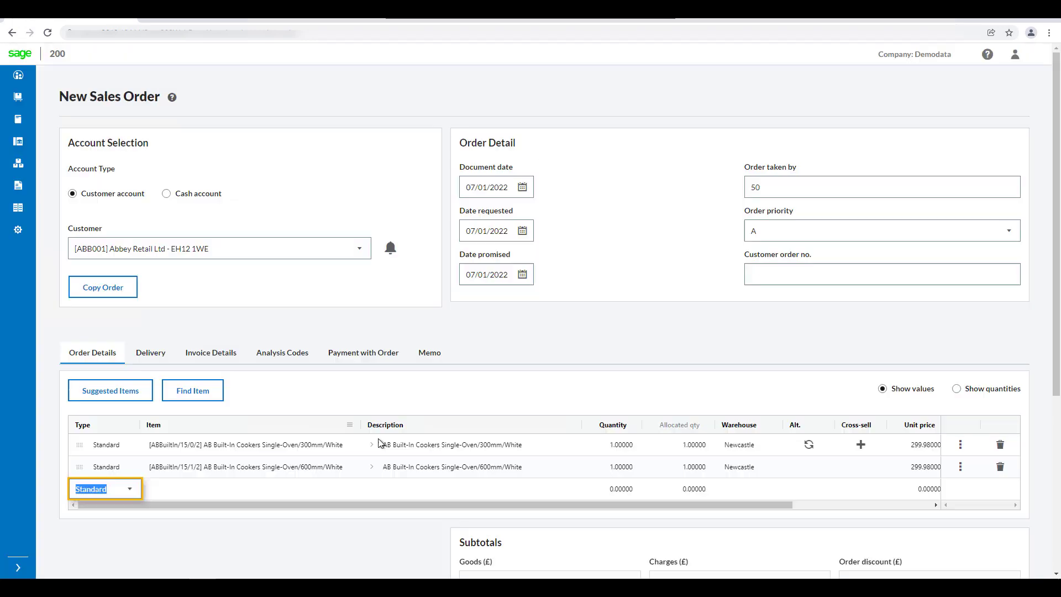
left_click(860, 445)
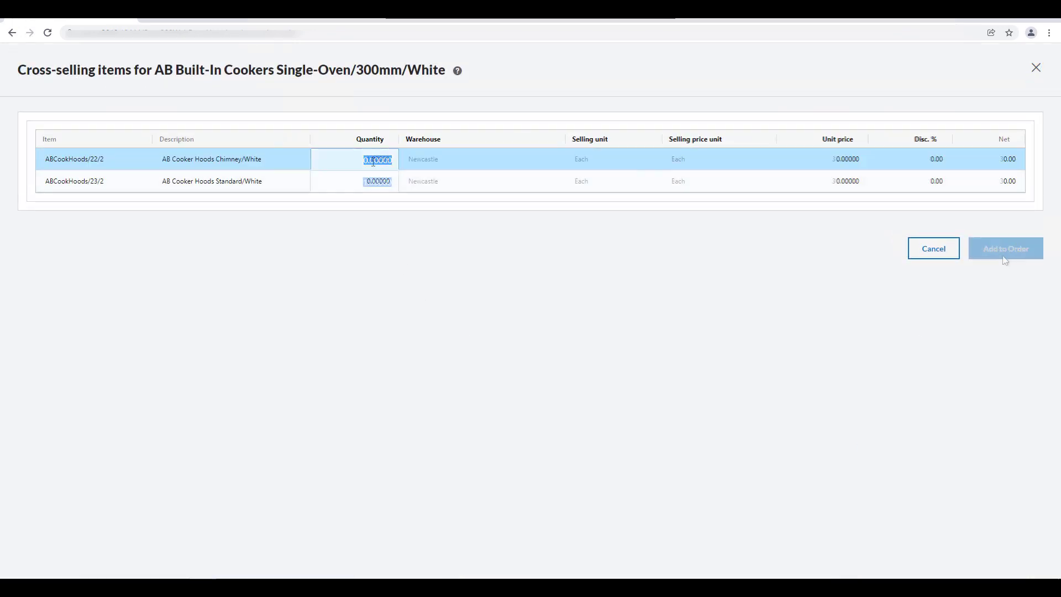
left_click(1012, 253)
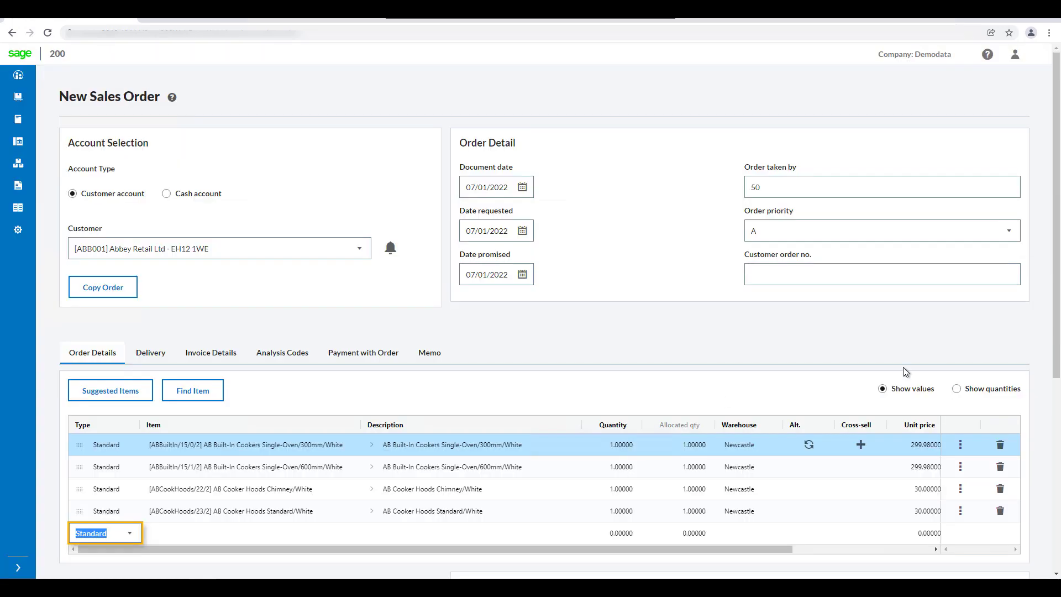
Check the Better Kitchens cooker line's discount breakdown, showing a 5.00% customer account discount.
scroll(411, 407, "down", 2)
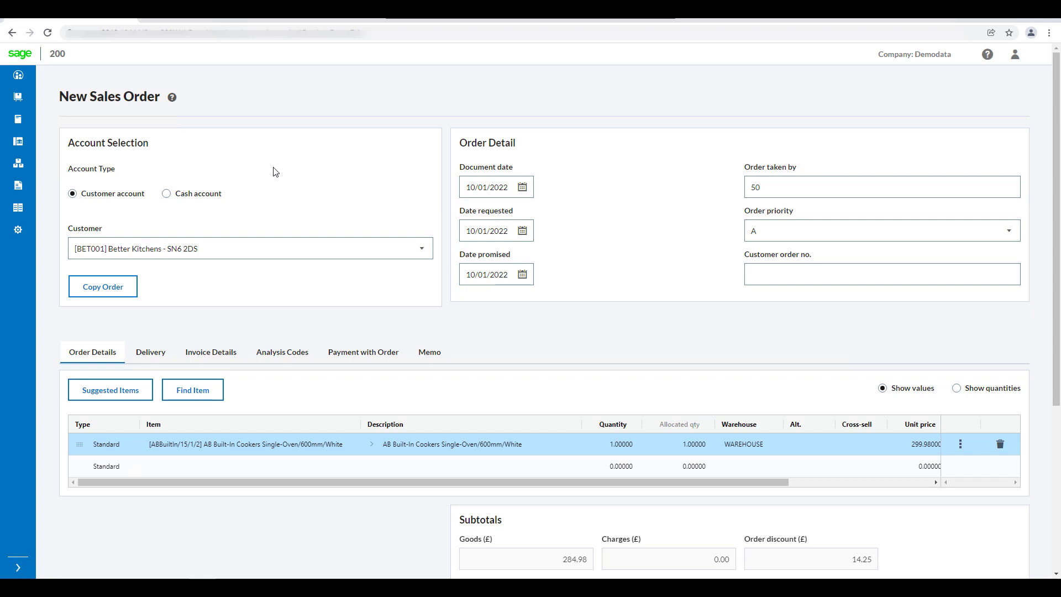
left_click(959, 444)
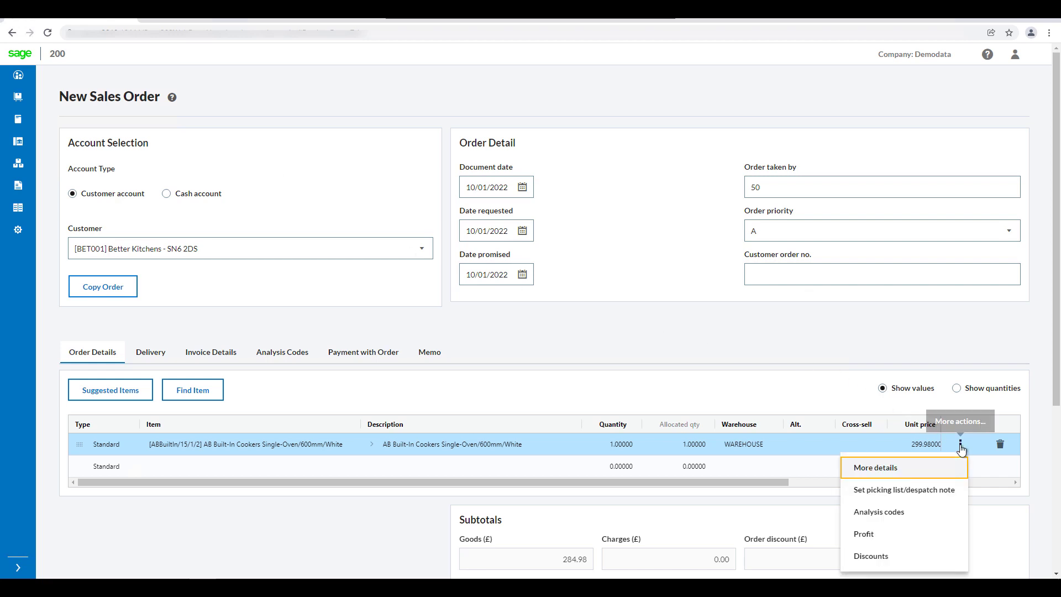
left_click(907, 558)
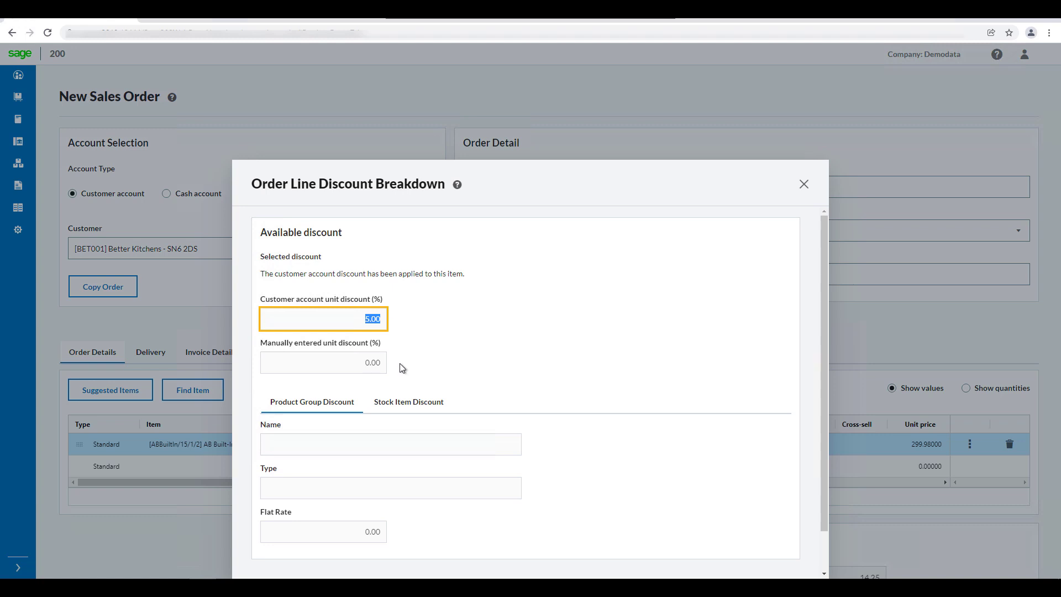
scroll(399, 371, "down", 1)
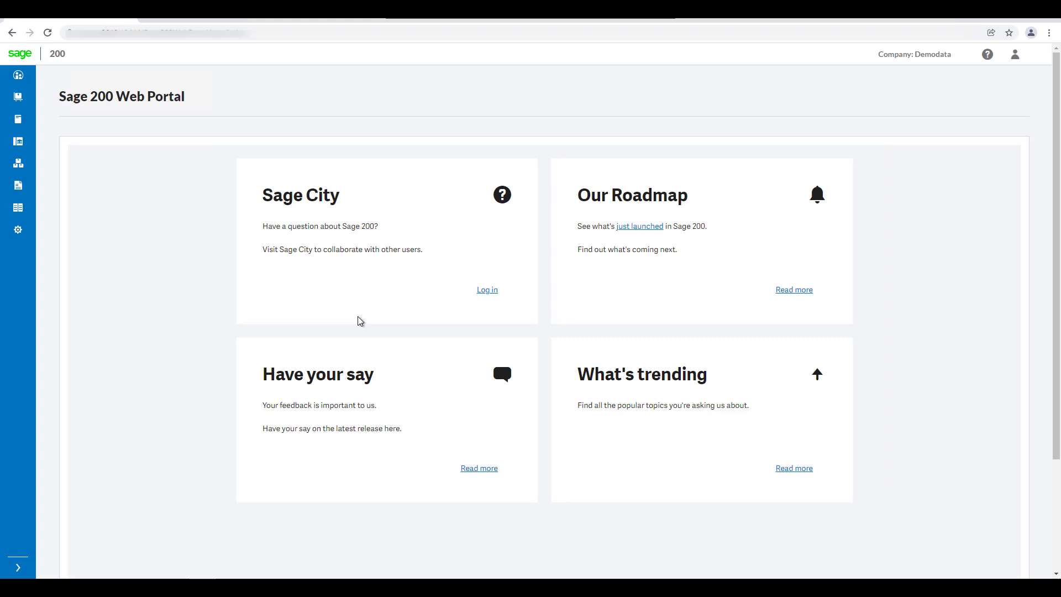
In the Sales Ledger Customer List, tick Currency and On hold in the Name column's column chooser.
left_click(18, 76)
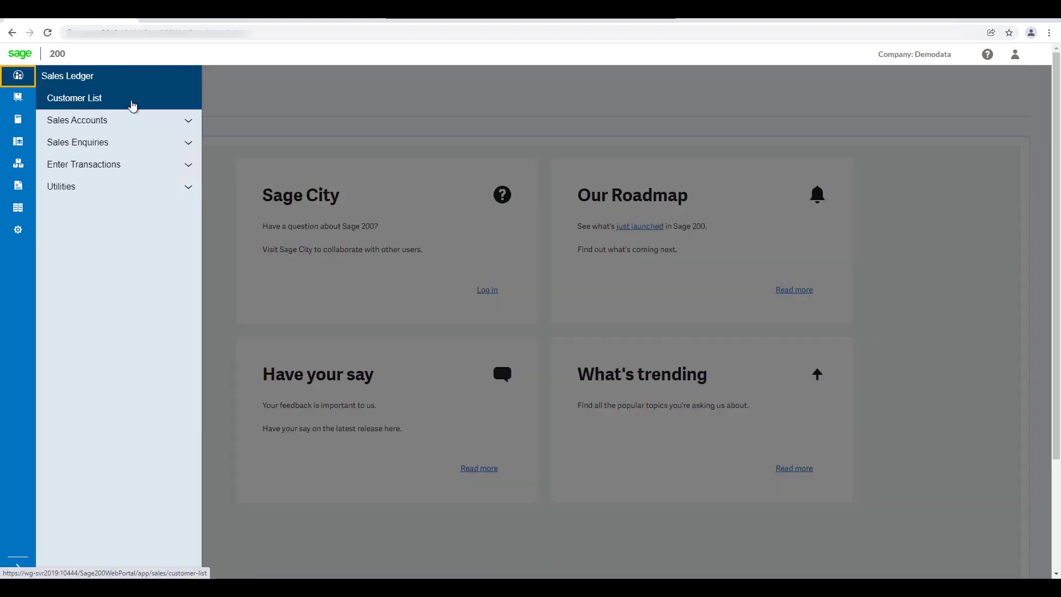
left_click(133, 104)
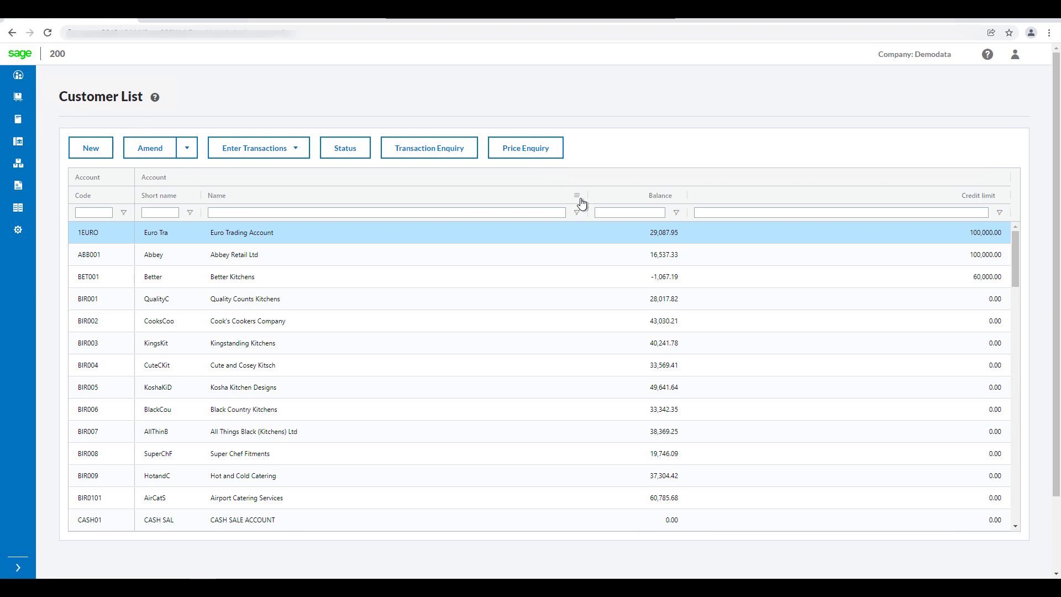
left_click(577, 198)
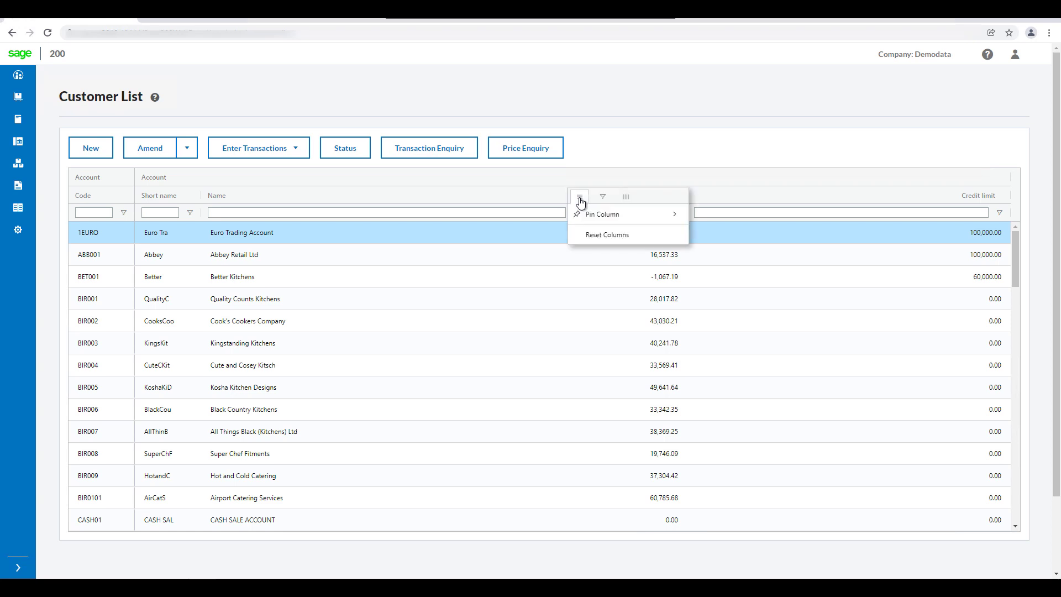
left_click(629, 198)
scroll(658, 238, "down", 2)
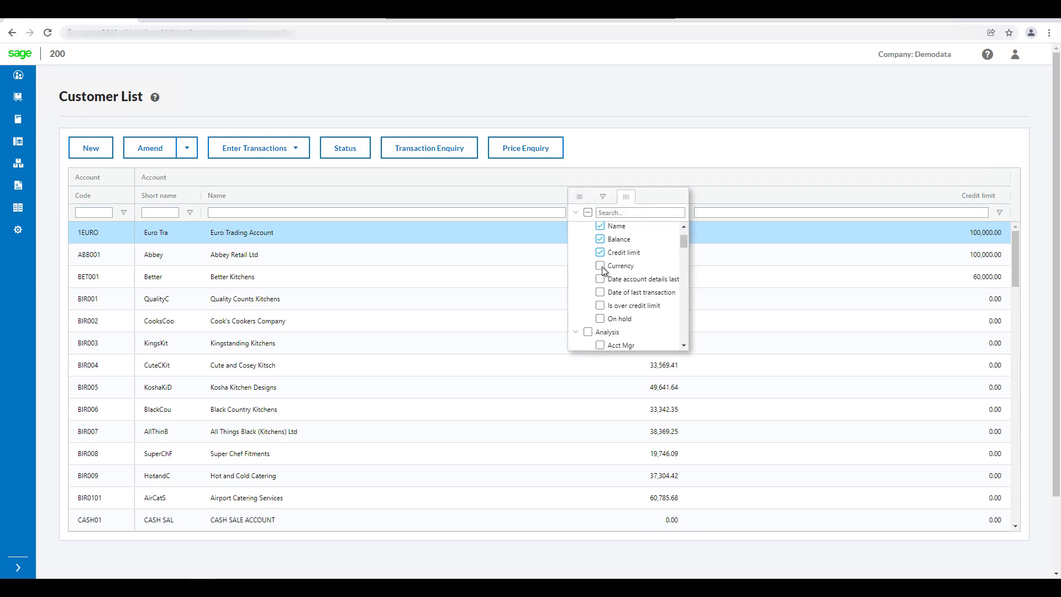
left_click(601, 266)
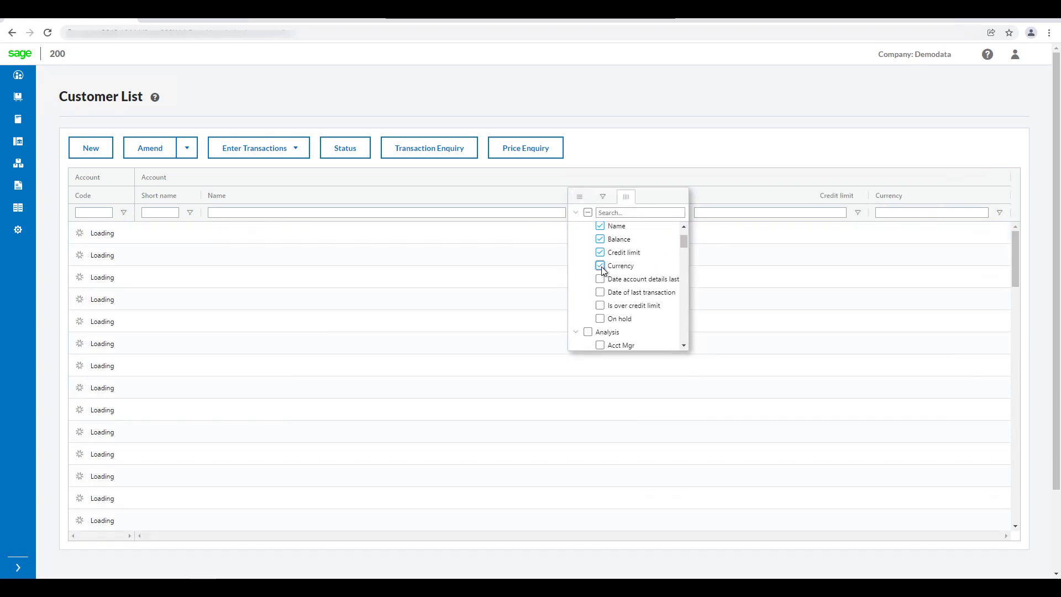
left_click(601, 320)
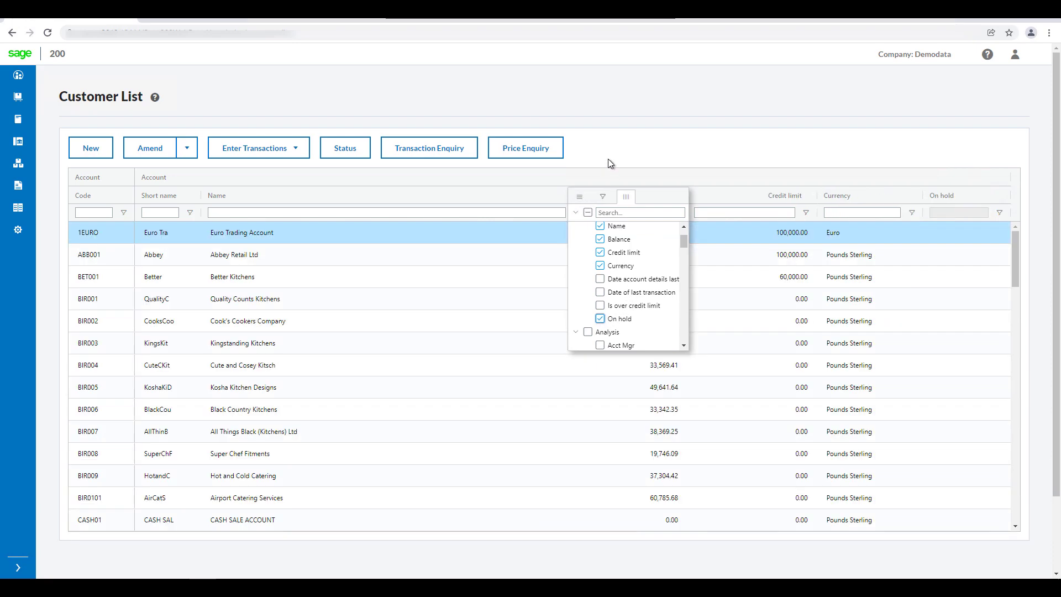
left_click(582, 173)
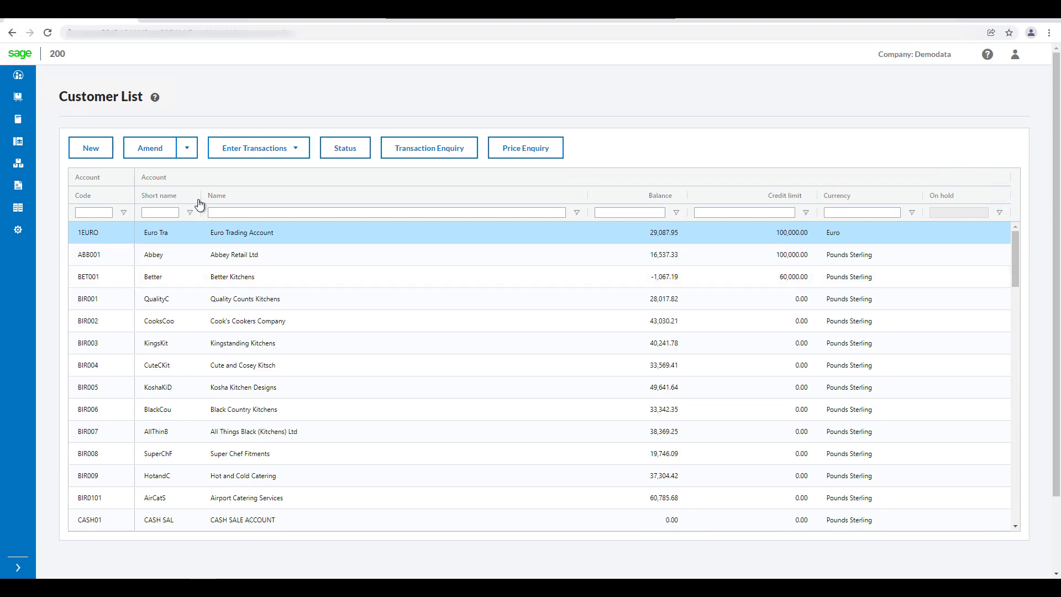
Drag the Short name column header's right edge to make the column wider.
left_click_drag(204, 198, 362, 210)
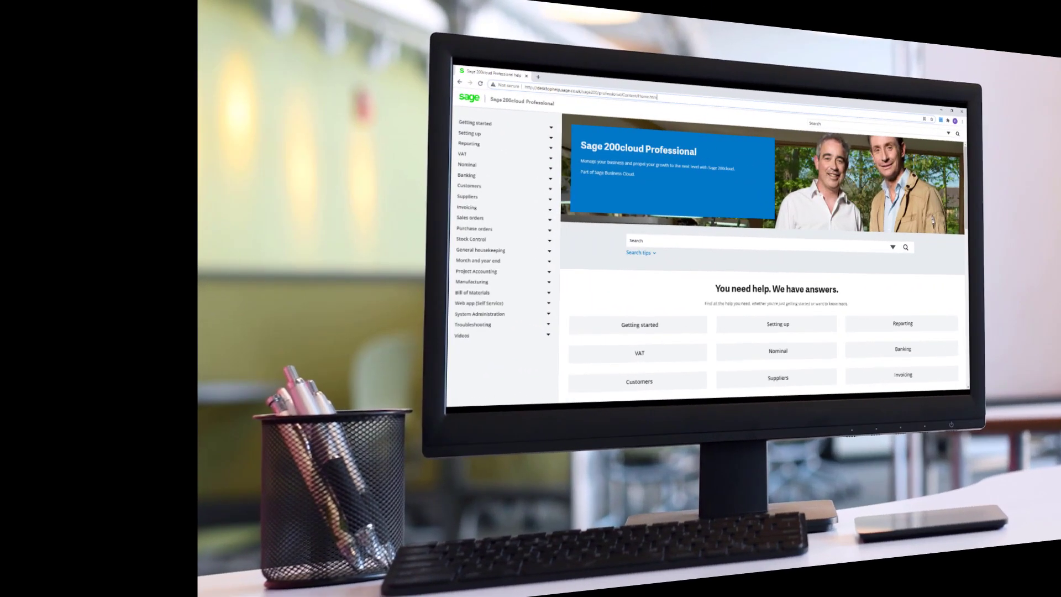